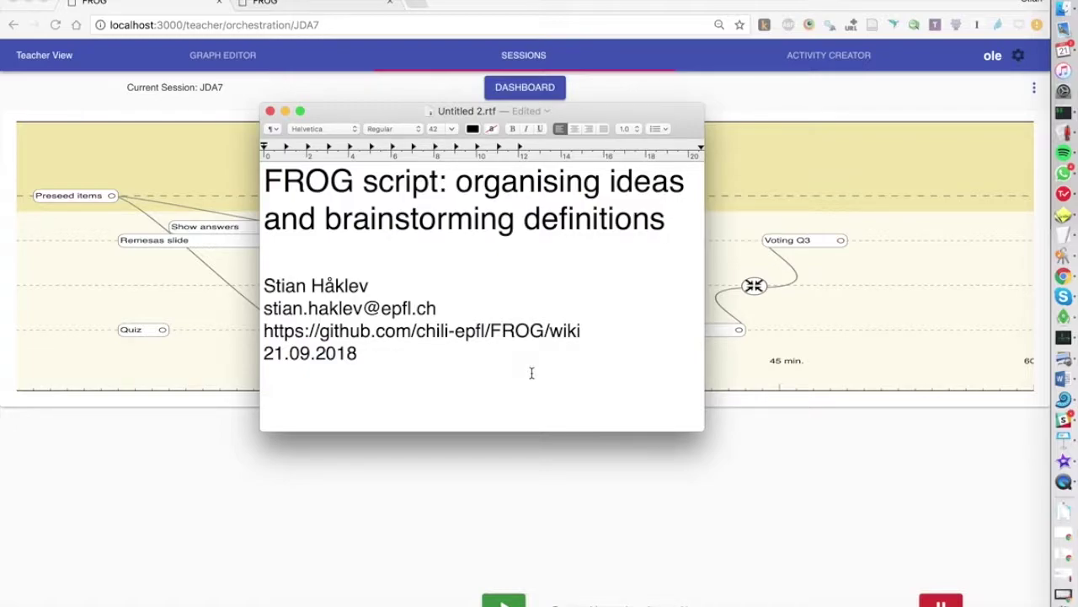
Step: Start session JDA7 with the Preseed items activity and bring up its projector view
click(475, 478)
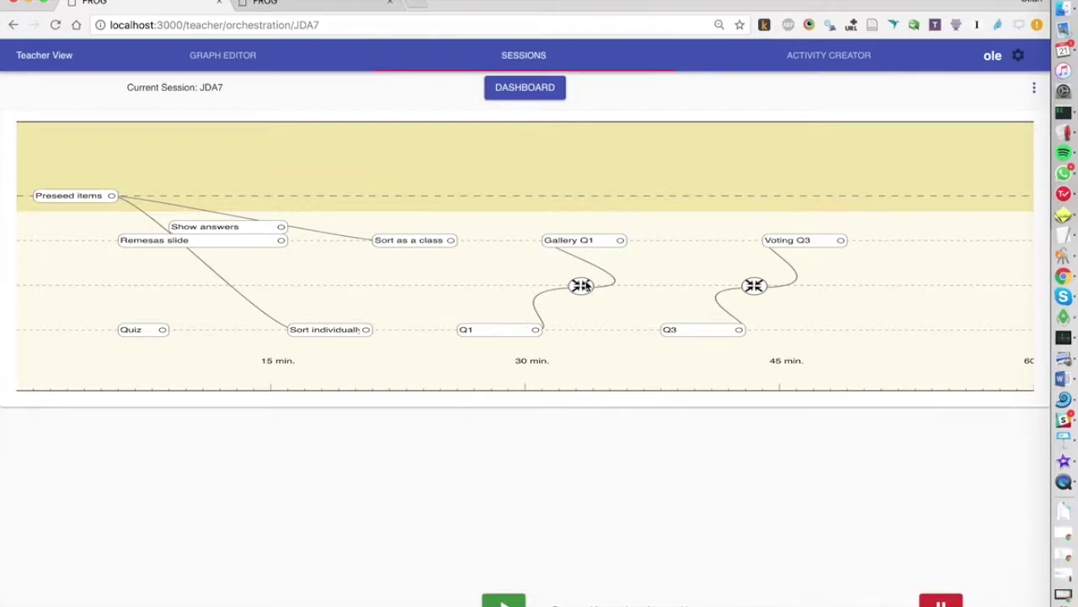
click(503, 599)
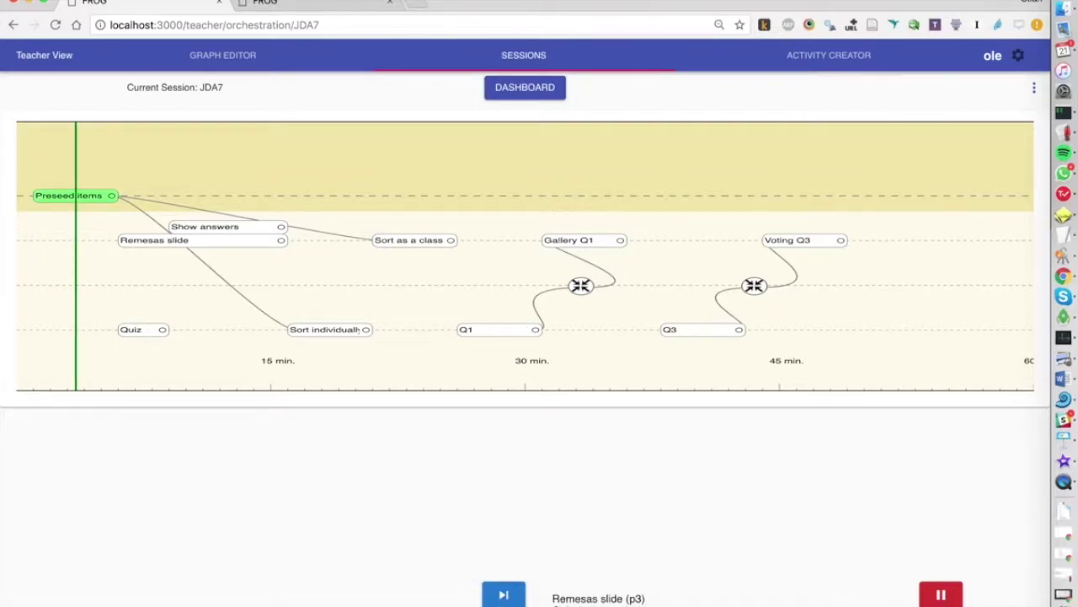
click(275, 5)
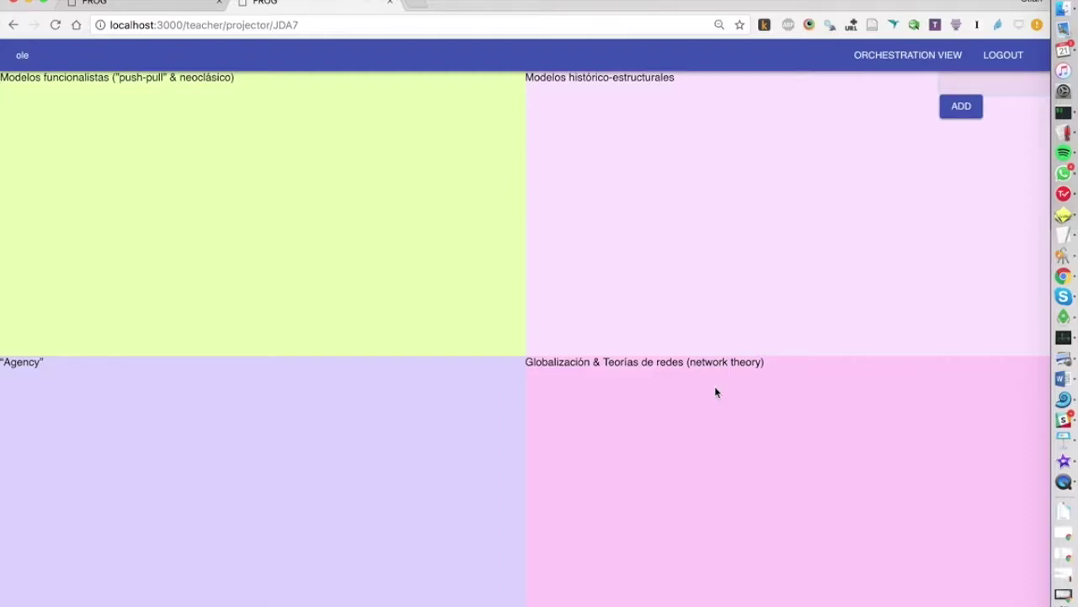
Step: Add the idea cards "capitalism", "international development", "Latin America", "World Bank" and "developmentalism" to the four-quadrant board
text(capitalism)
key(Return)
text(international development)
key(Return)
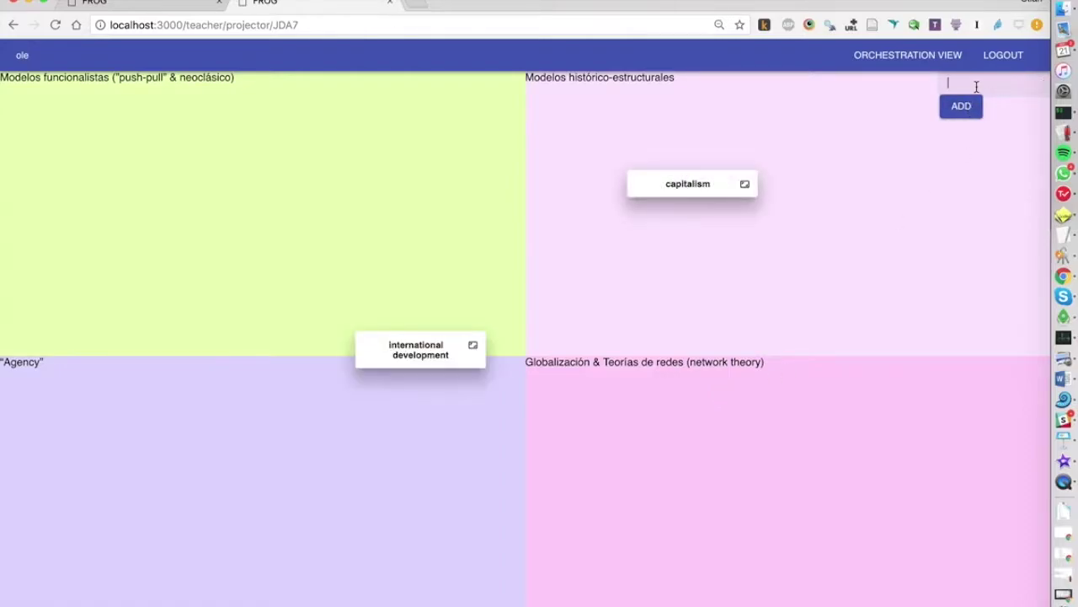
text(Latin America)
click(969, 110)
text(World Bank)
click(977, 108)
text(developmentalism)
key(Return)
Step: Add the cards "cultural imperialism", "neo-colonialism" and "modernization theory", and move capitalism onto the border between the two upper quadrants
text(cultura)
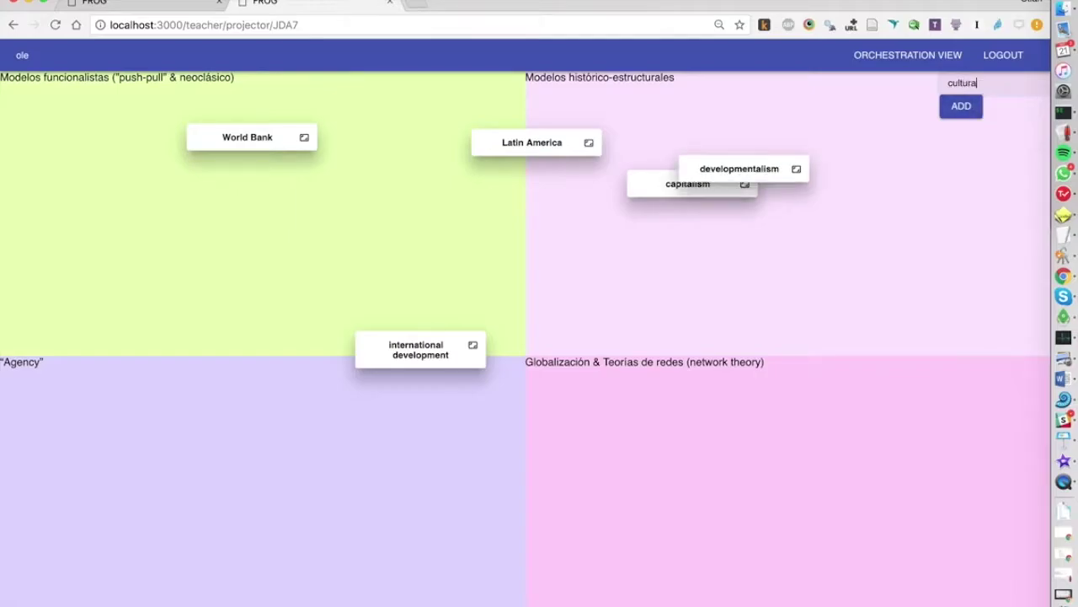
text(l imperialism)
key(Return)
text(neo-colonialism)
key(Return)
text(modernization theory)
key(Return)
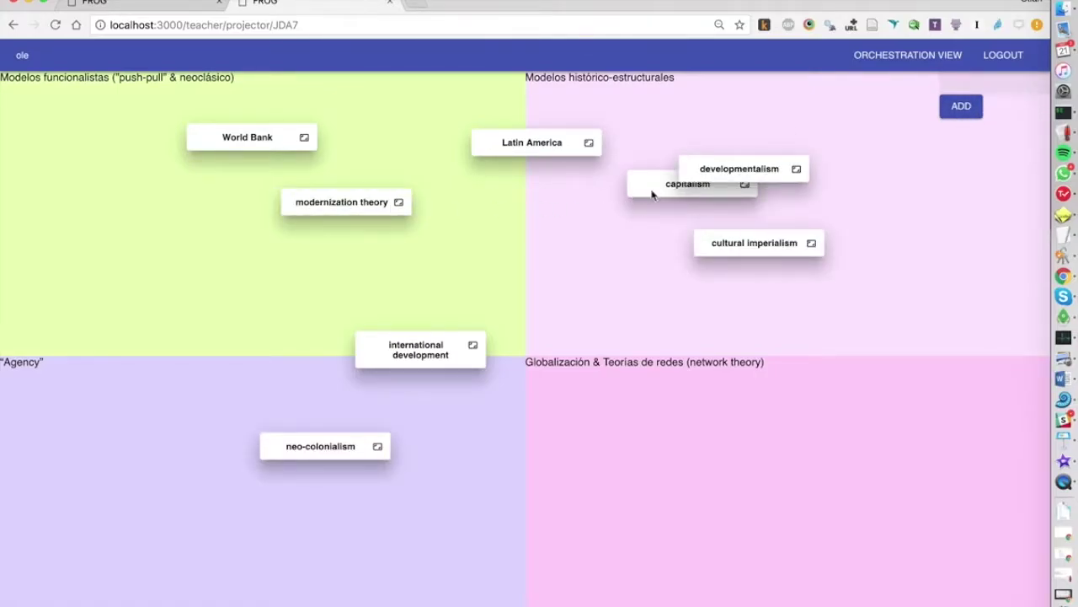
drag(652, 190, 533, 234)
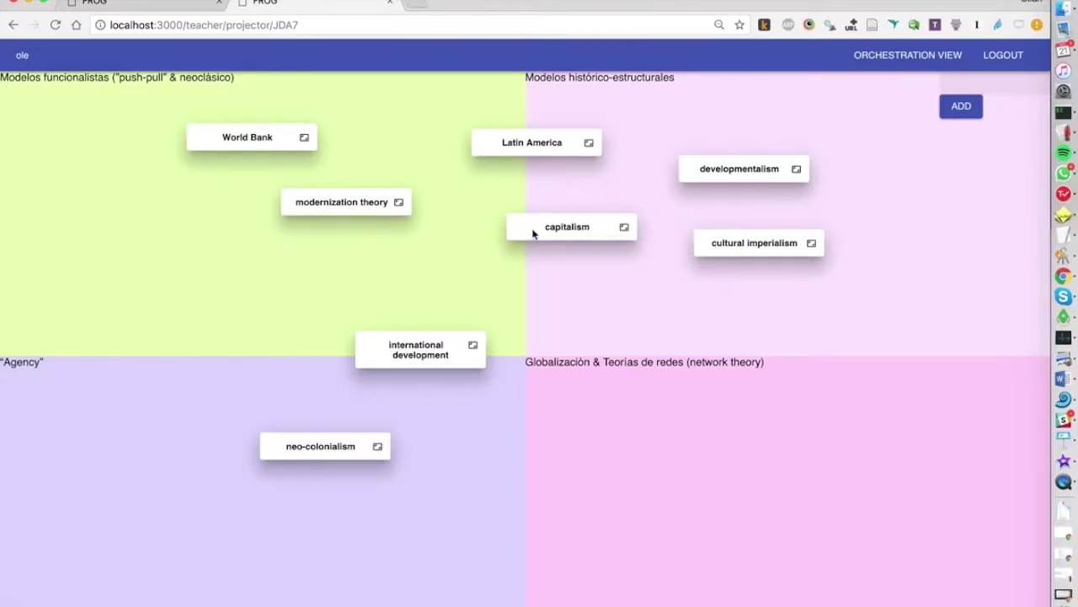
Step: Advance the session to the Quiz and Remesas slide activities, and enlarge one student's view of them
click(160, 7)
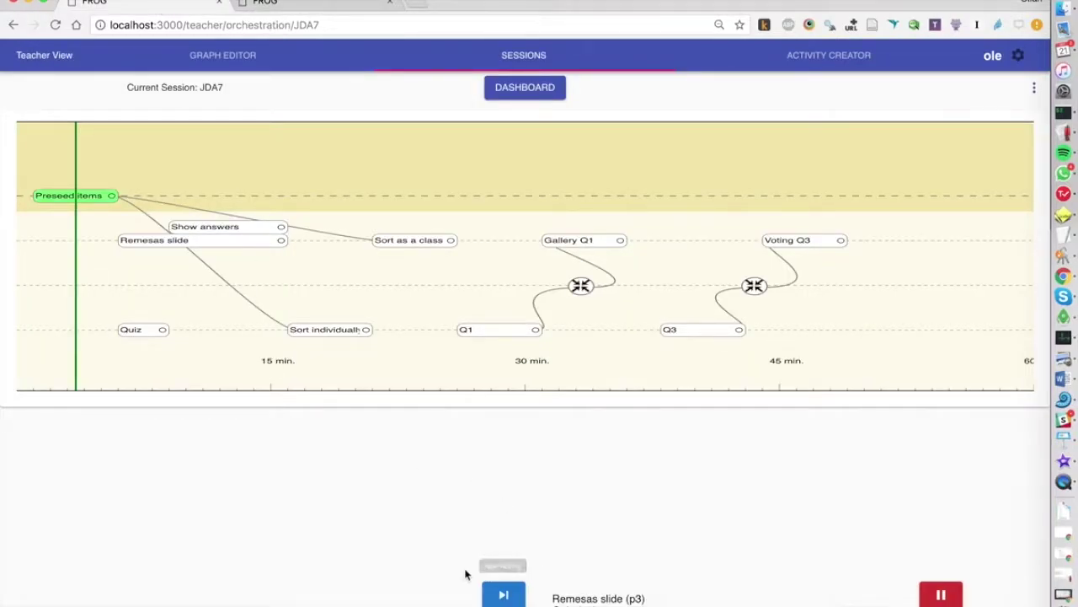
click(504, 596)
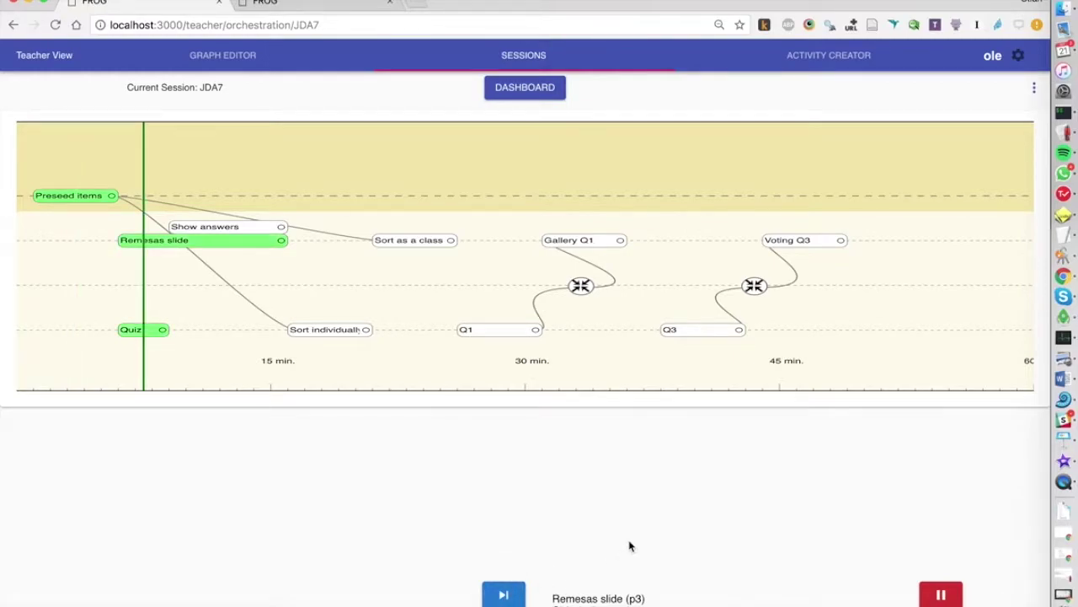
key(super+grave)
key(super+grave)
key(super+grave)
key(super+grave)
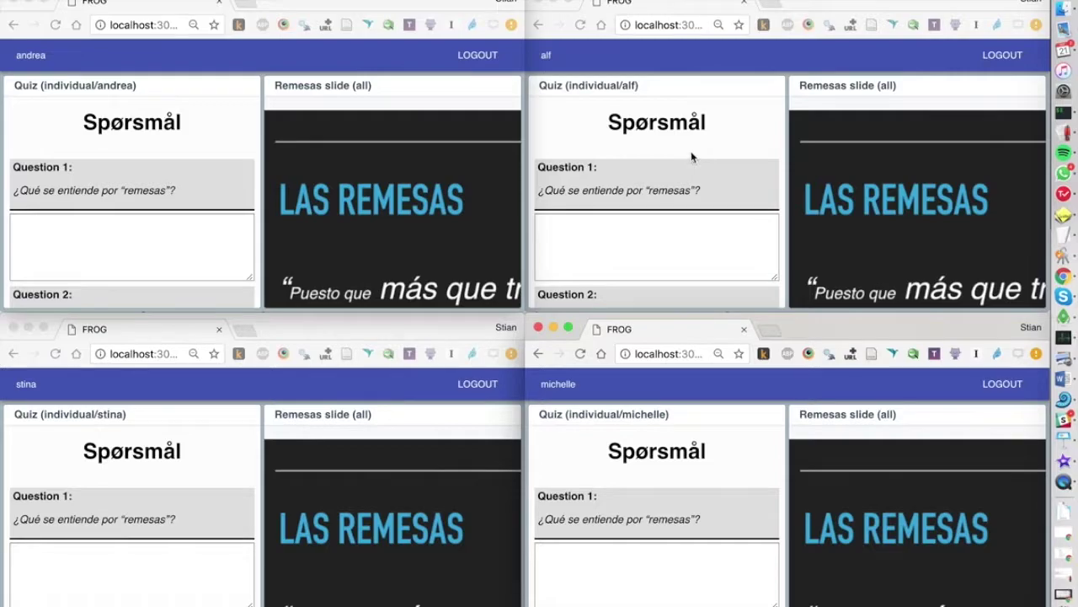
click(692, 158)
key(super+alt+f)
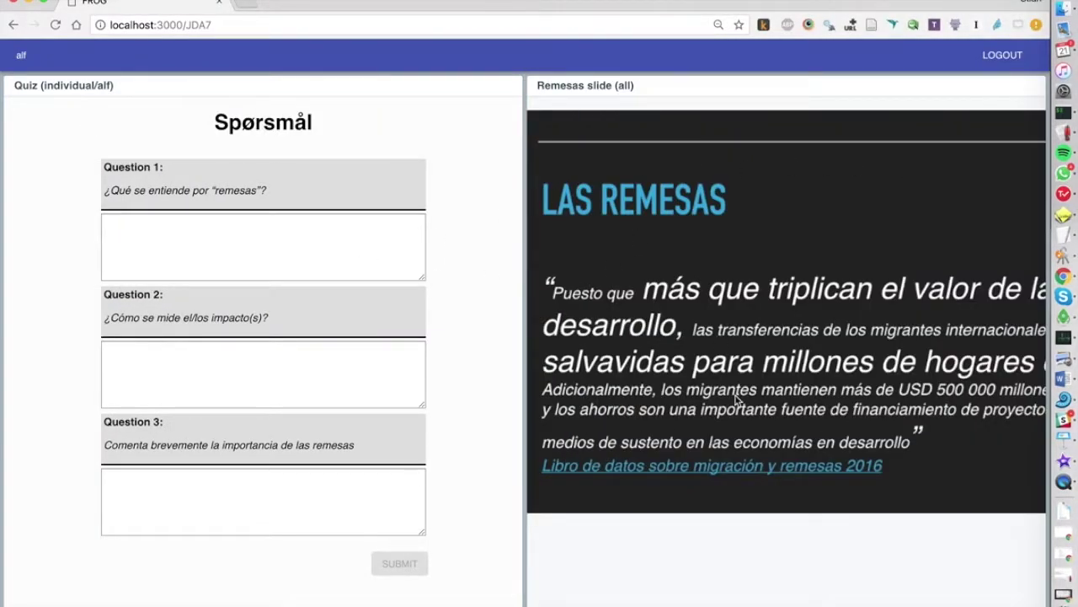
Step: Answer quiz Question 1 with "Remesas are transfer of money from people working in developed countries to people working in developing countries"
click(361, 245)
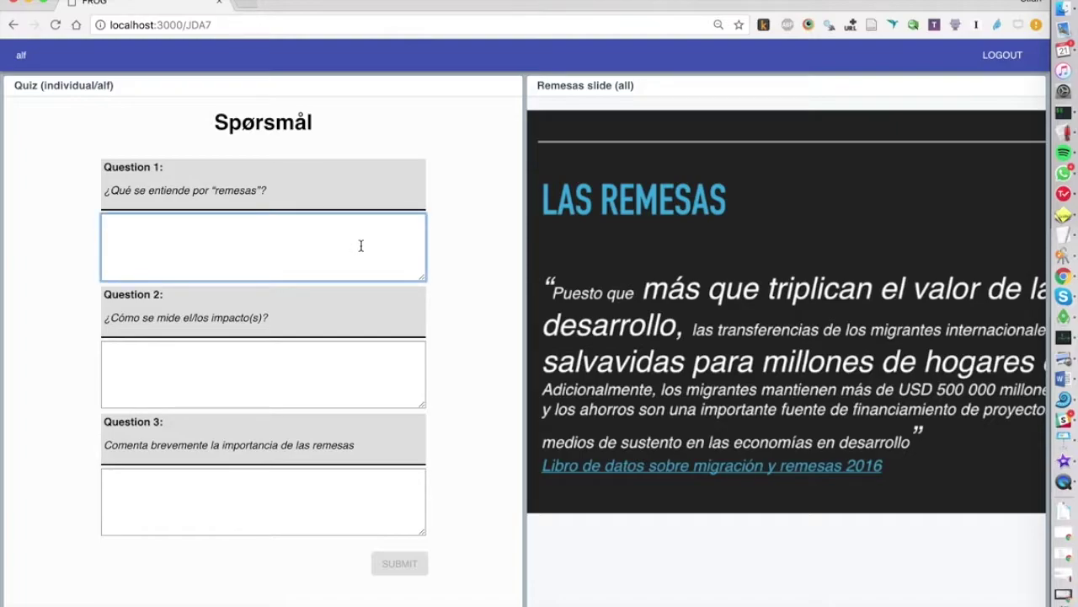
text(Remesas are transfer of money from people working i)
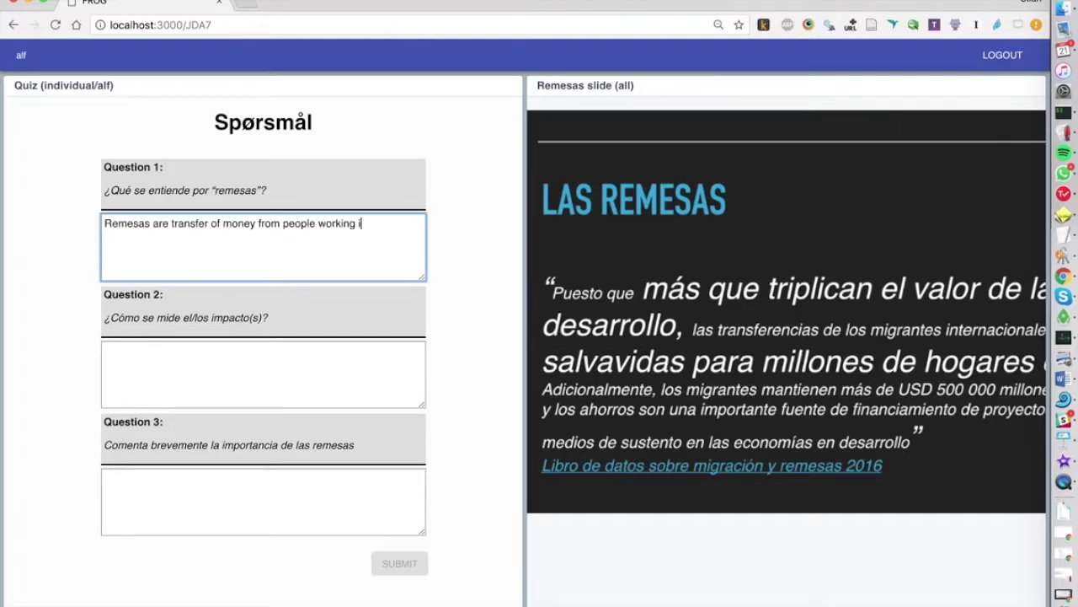
text(n developed countries to people working in developing countries to people working in developing c)
key(Tab)
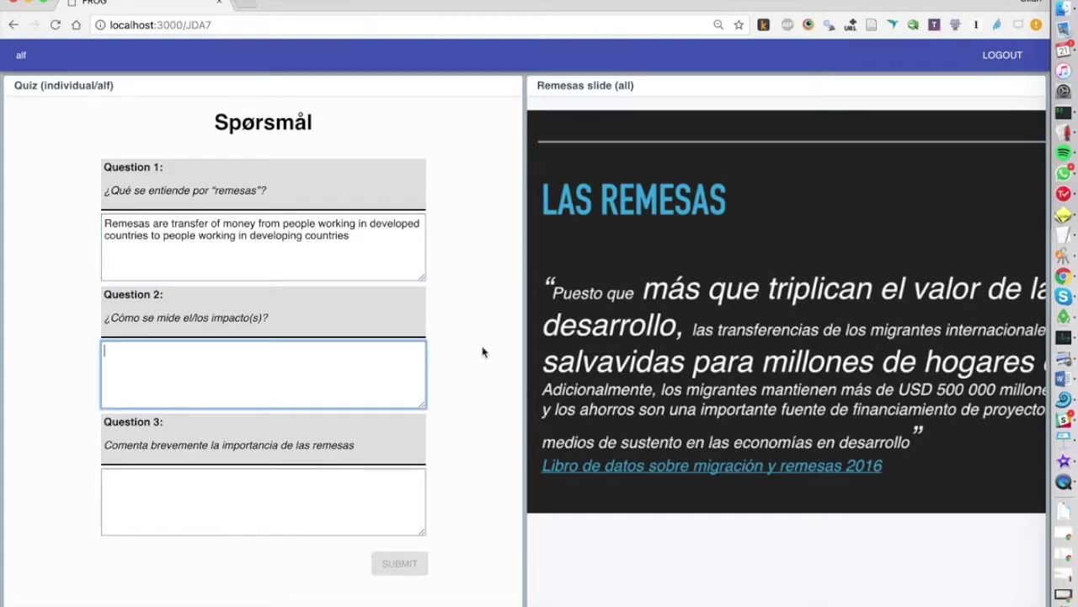
Step: Return to the teacher's session view and show the dashboard of quiz answers
key(ctrl+super+Right)
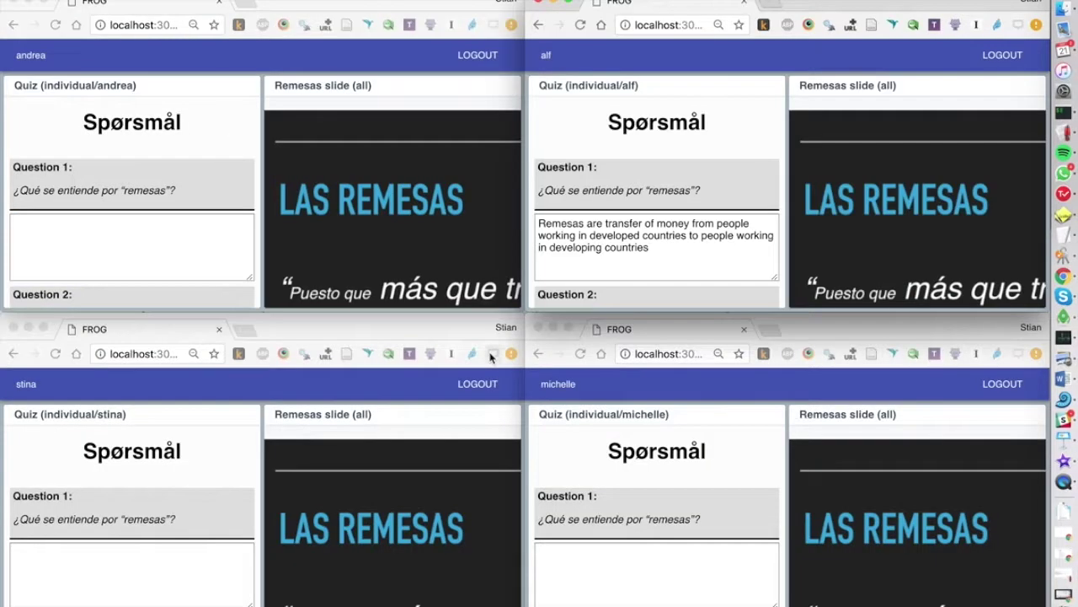
key(super+grave)
key(super+grave)
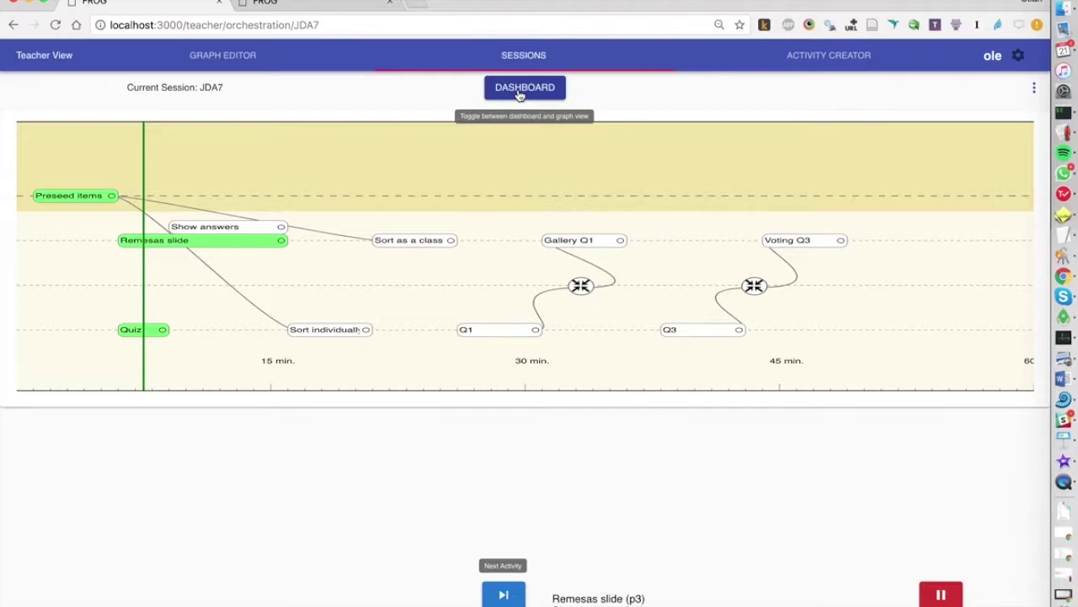
click(519, 95)
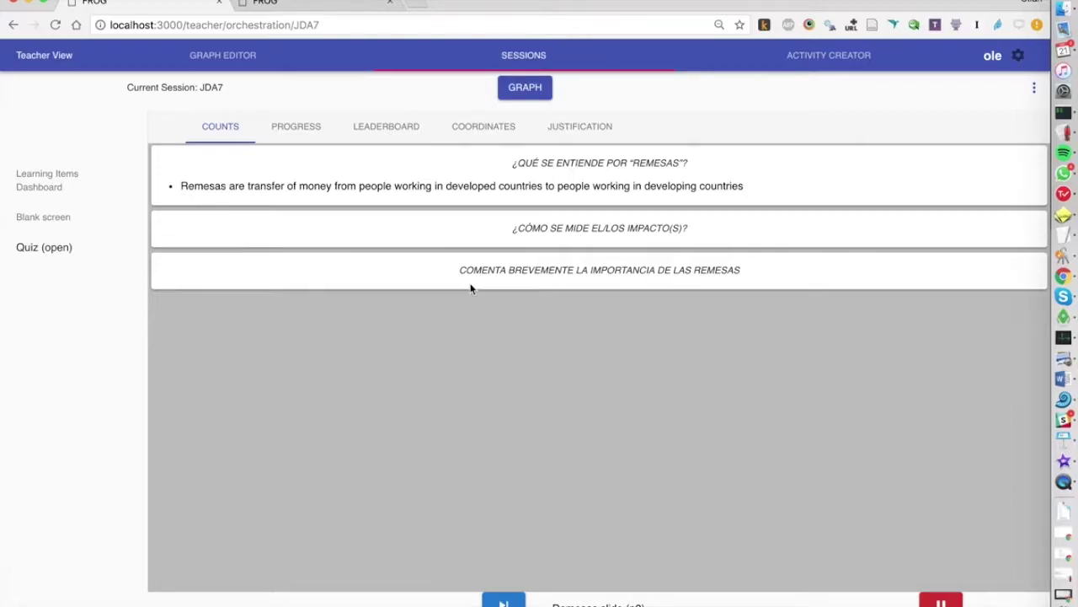
Step: Show the teacher dashboard beside the student's quiz and enter "We can avoid this by" as the answer to Question 2
key(ctrl+super+Left)
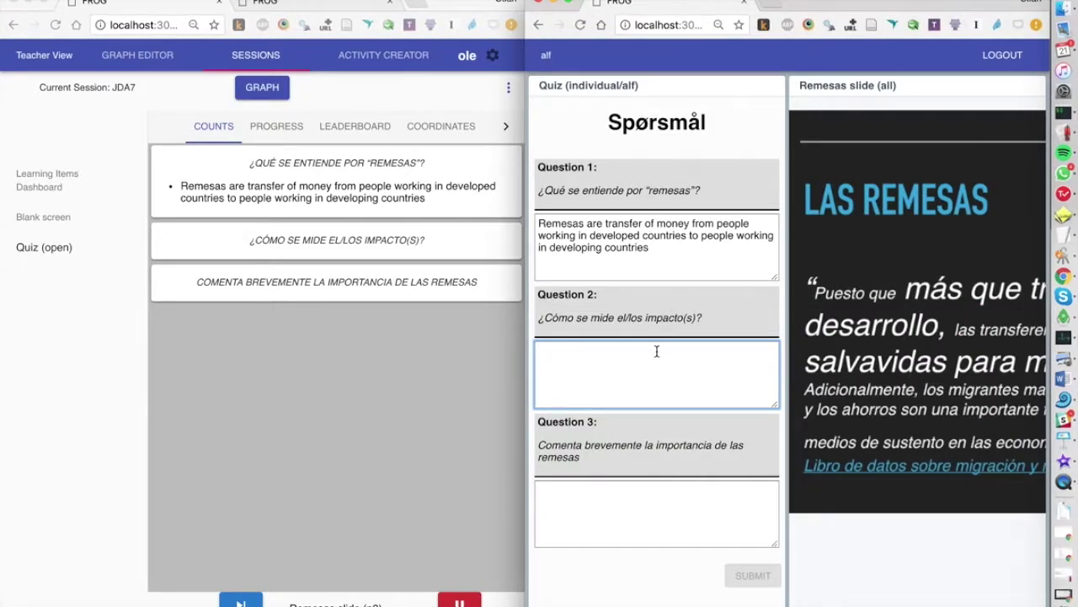
text(We can avoid this )
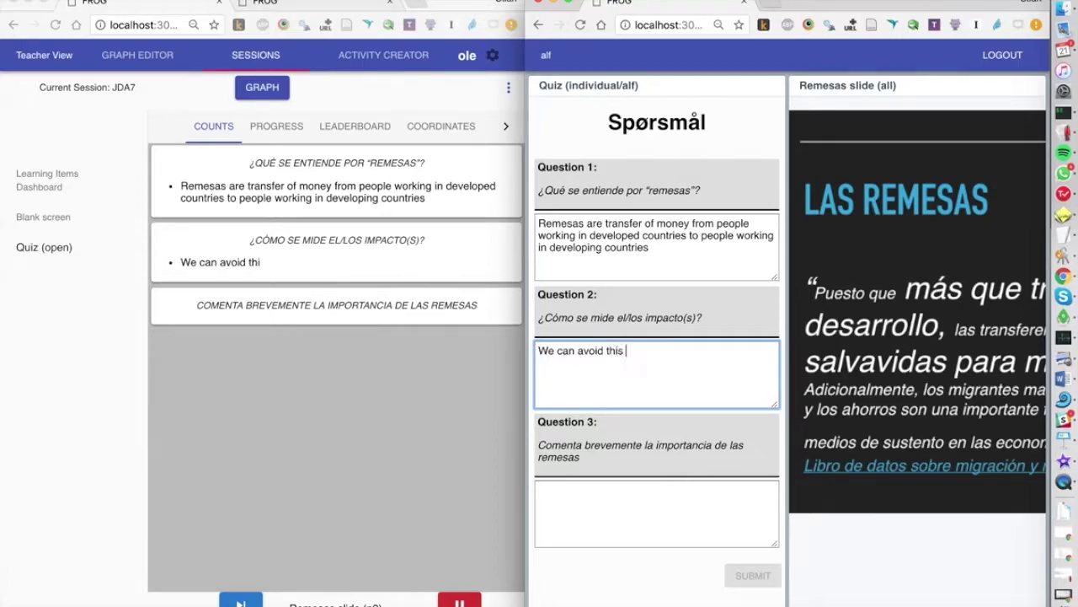
text(by)
Step: Examine the class's progress and completion chart for the quiz in an enlarged teacher dashboard
click(362, 357)
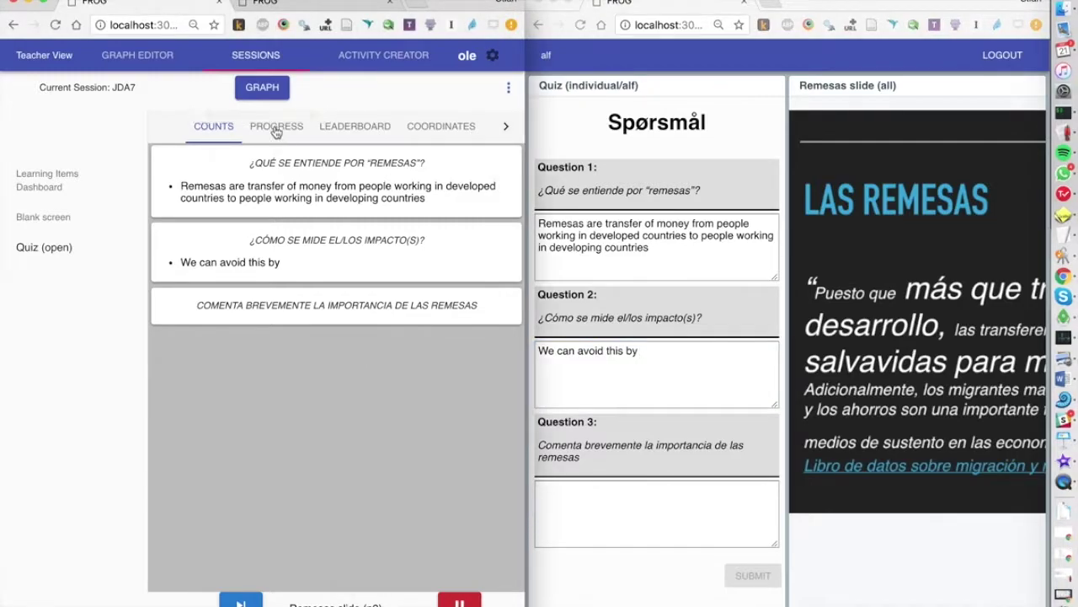
click(278, 131)
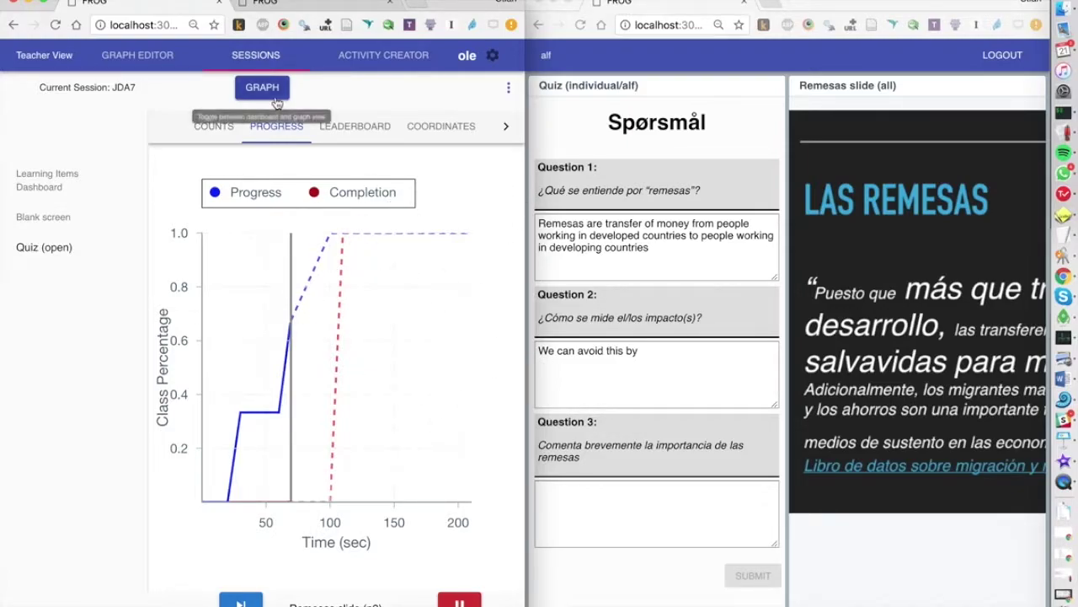
click(686, 378)
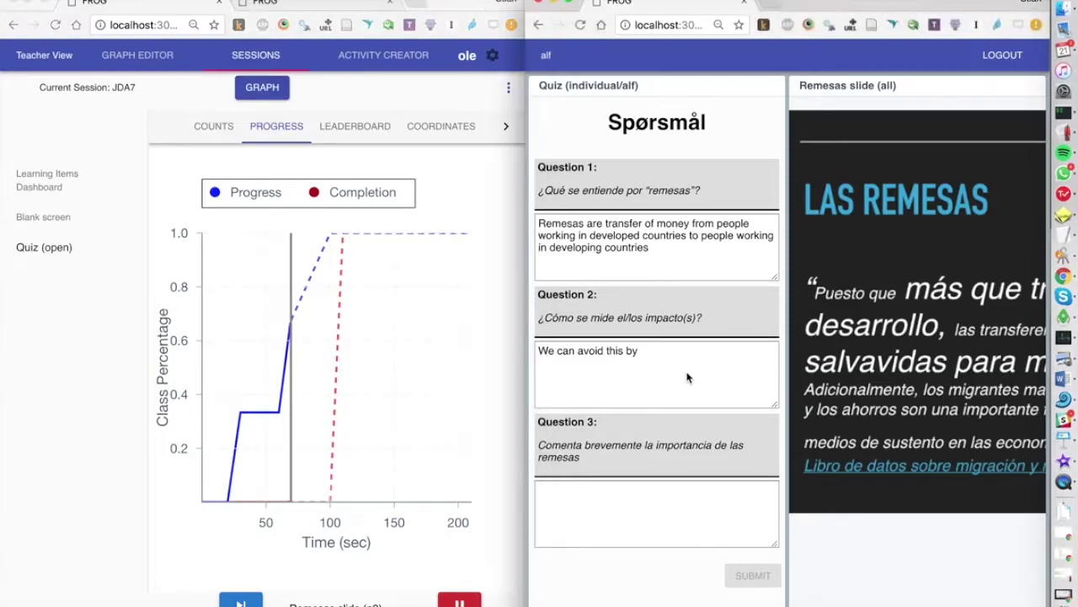
key(super+grave)
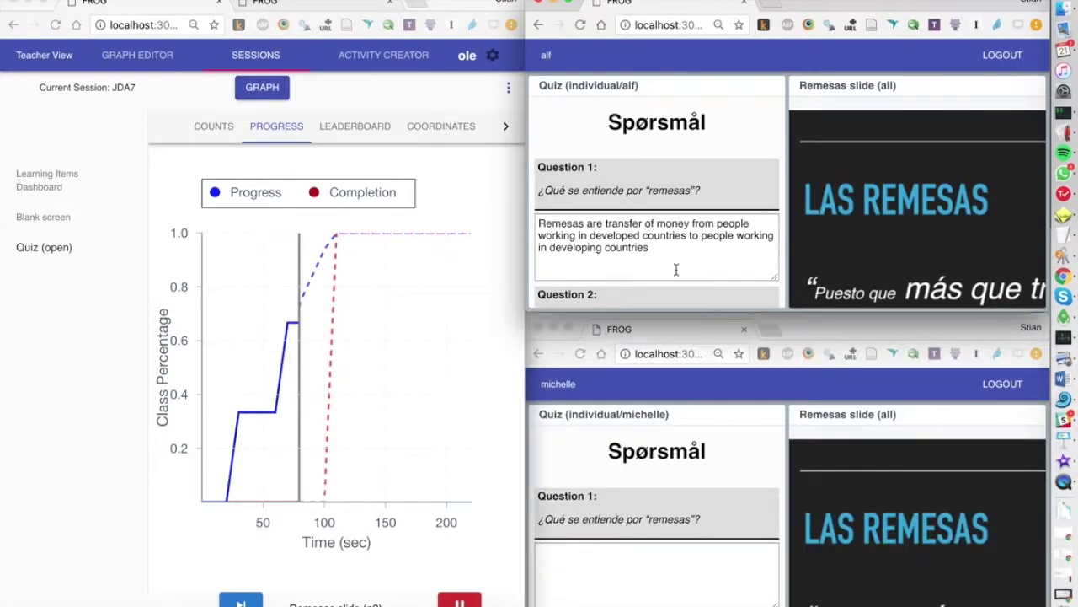
click(445, 308)
key(super+alt+f)
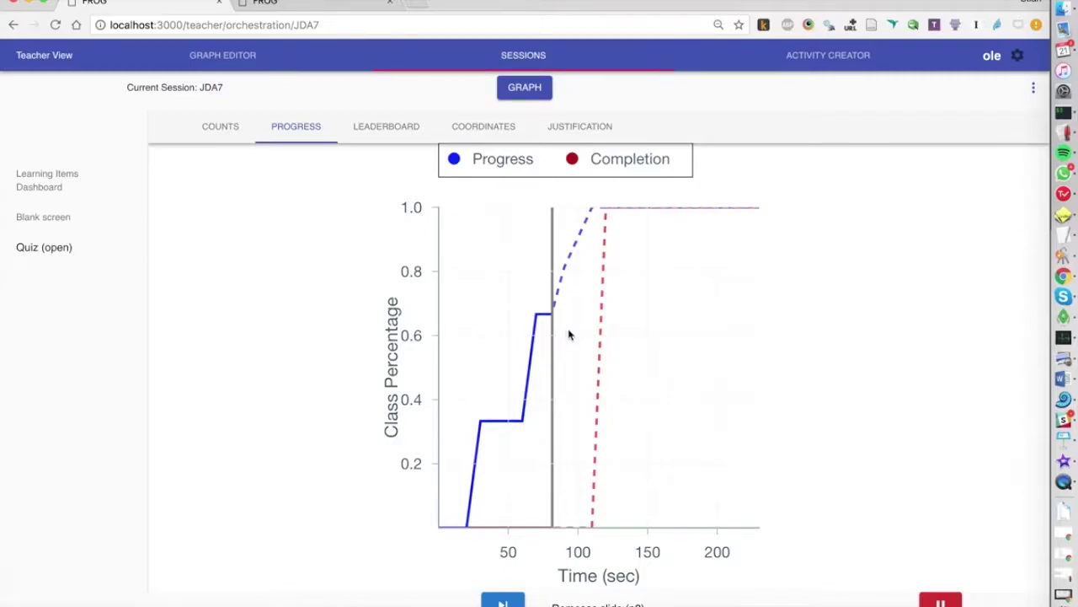
Step: Advance the session from the graph view to the Show answers activity and enlarge the student's view of it
click(508, 88)
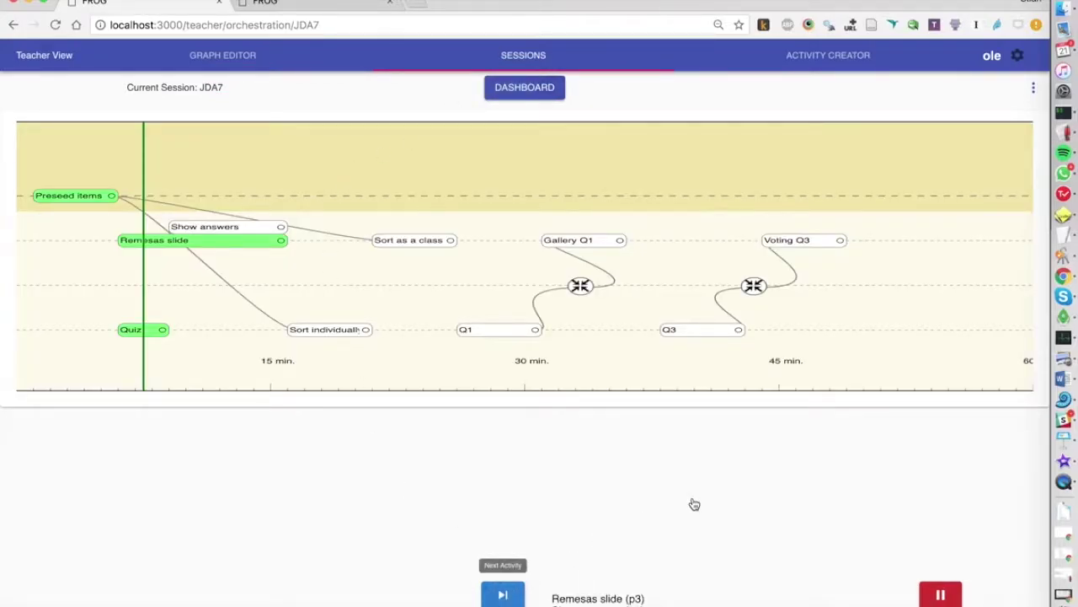
key(super+grave)
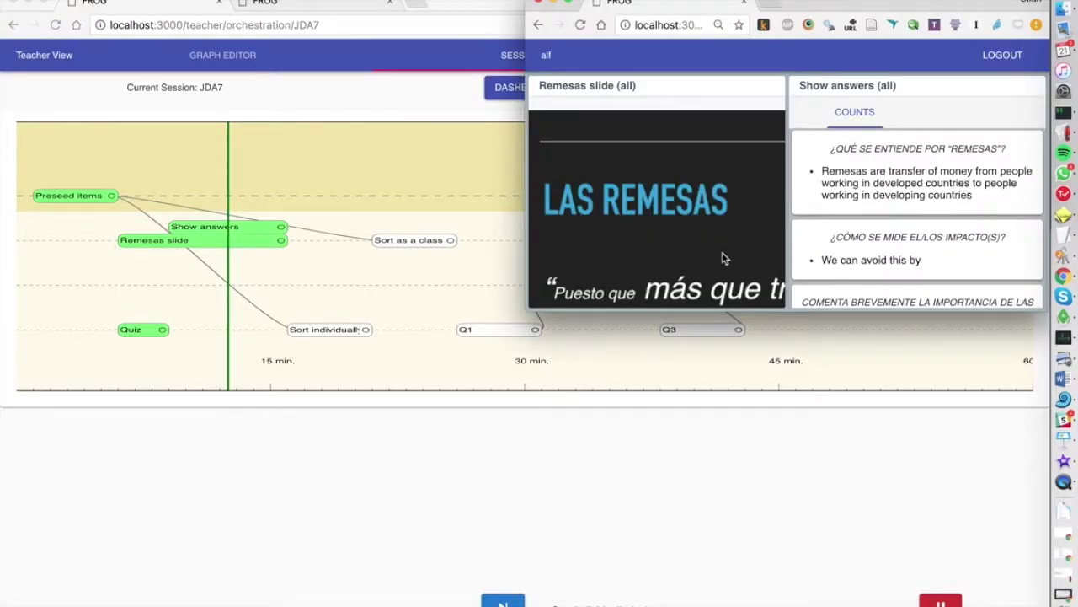
key(alt+super+f)
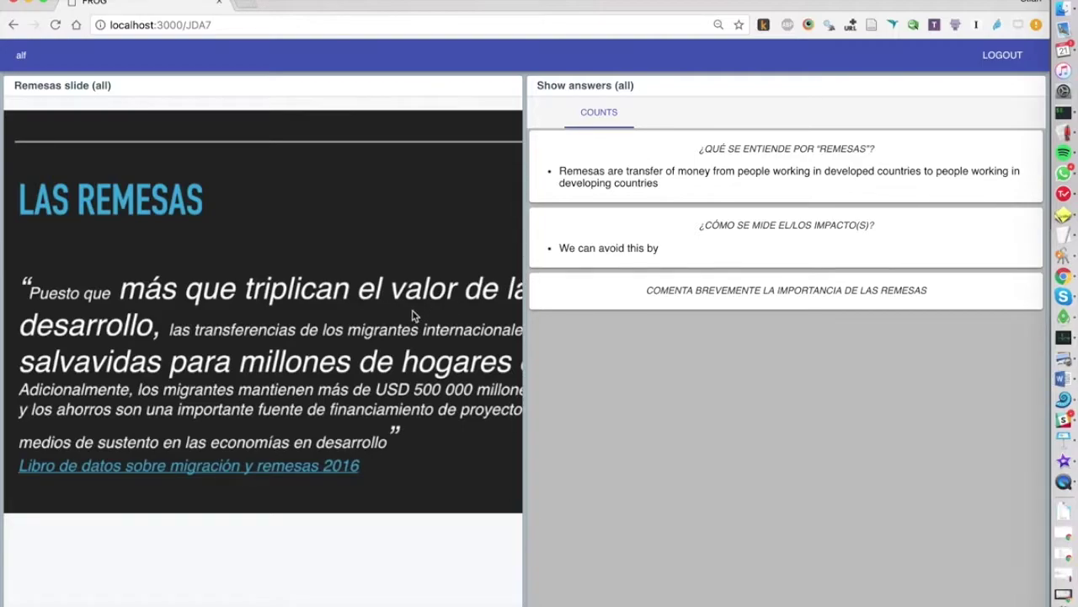
Step: Advance to Sort individually, and move the student's capitalism card into Modelos histórico-estructurales and developmentalism into Modelos funcionalistas
key(ctrl+Tab)
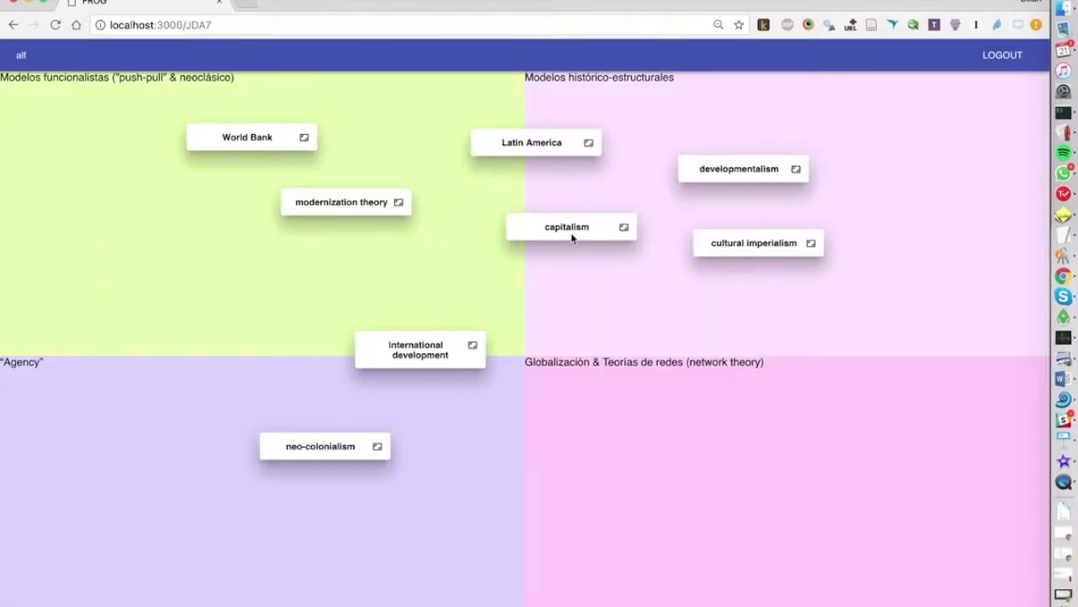
drag(571, 239, 573, 240)
drag(572, 238, 714, 121)
drag(754, 165, 167, 233)
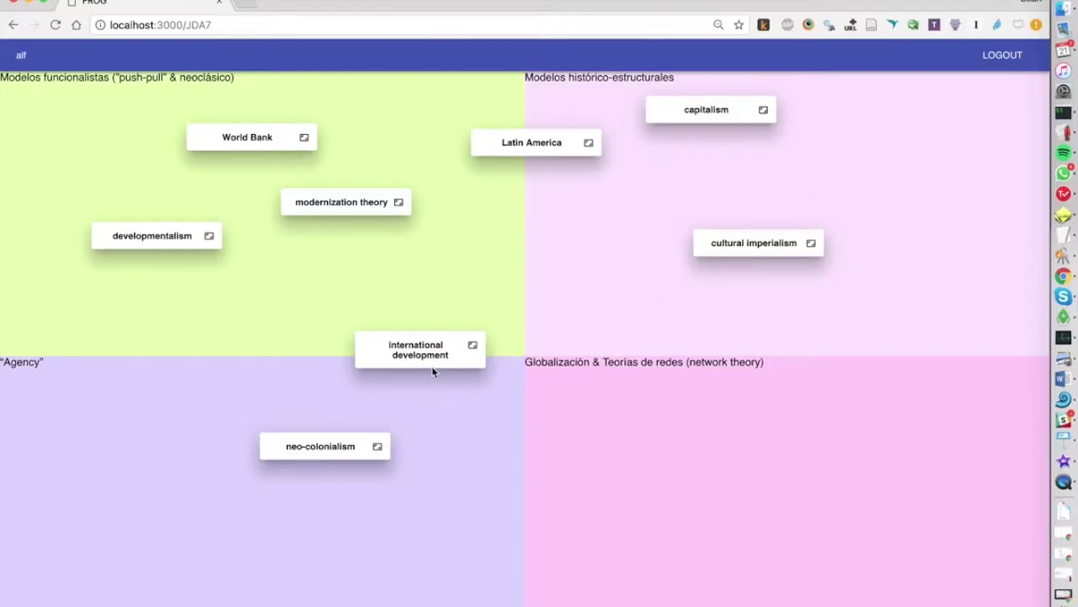
Step: On the other students' boards, move capitalism and Latin America into Globalización & Teorías de redes, and World Bank farther left within Modelos funcionalistas
key(ctrl+super+Right)
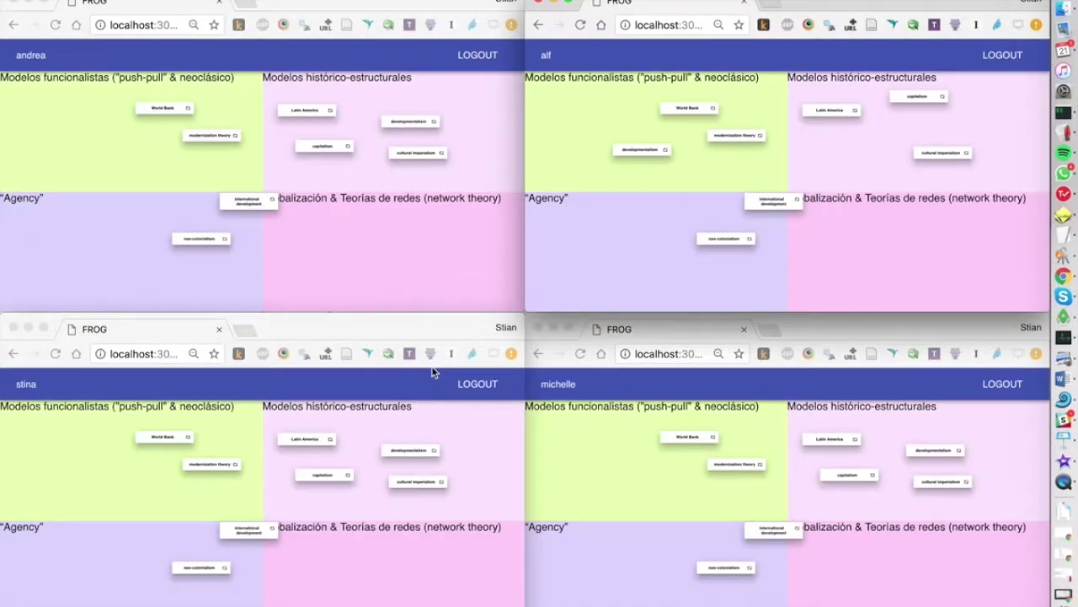
click(326, 156)
drag(325, 148, 340, 243)
click(307, 441)
drag(307, 441, 385, 548)
click(694, 436)
drag(694, 436, 585, 472)
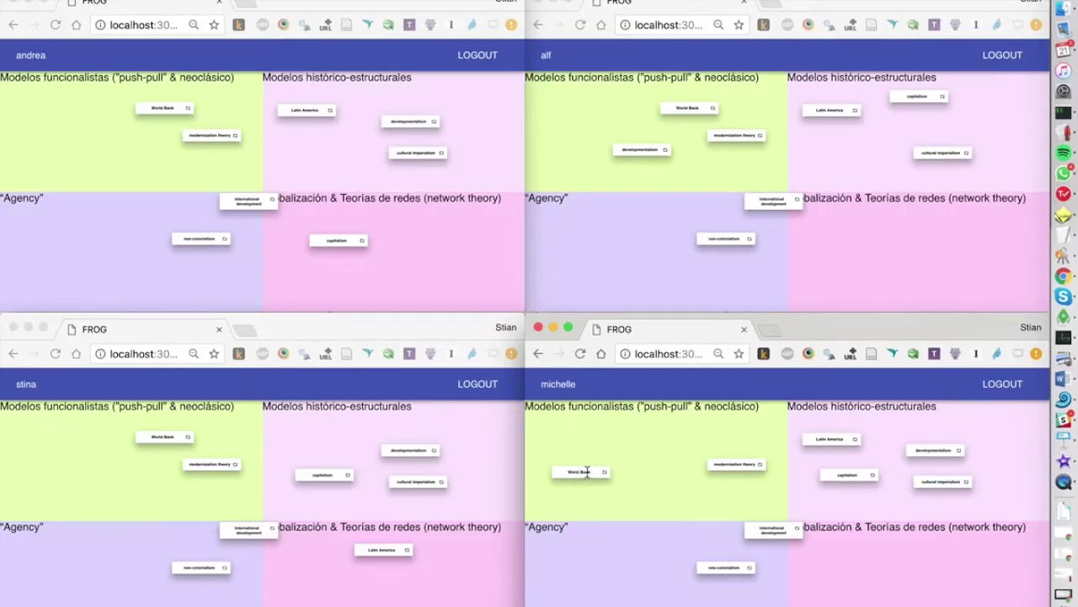
Step: Advance the teacher's session to the Sort as a class activity and return to the four student windows
click(284, 280)
key(super+Tab)
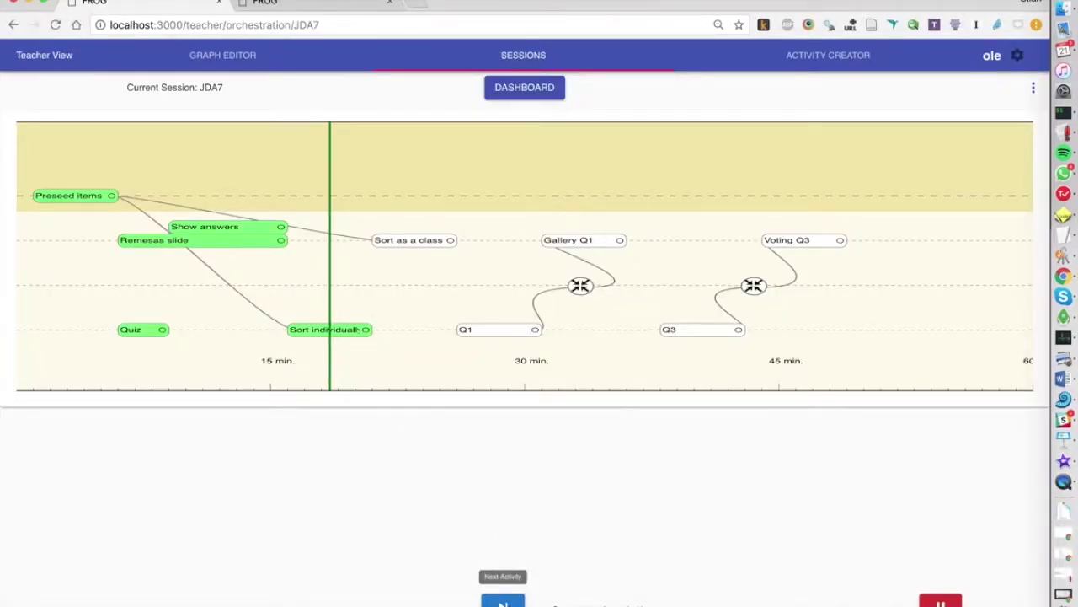
click(502, 601)
key(super+Tab)
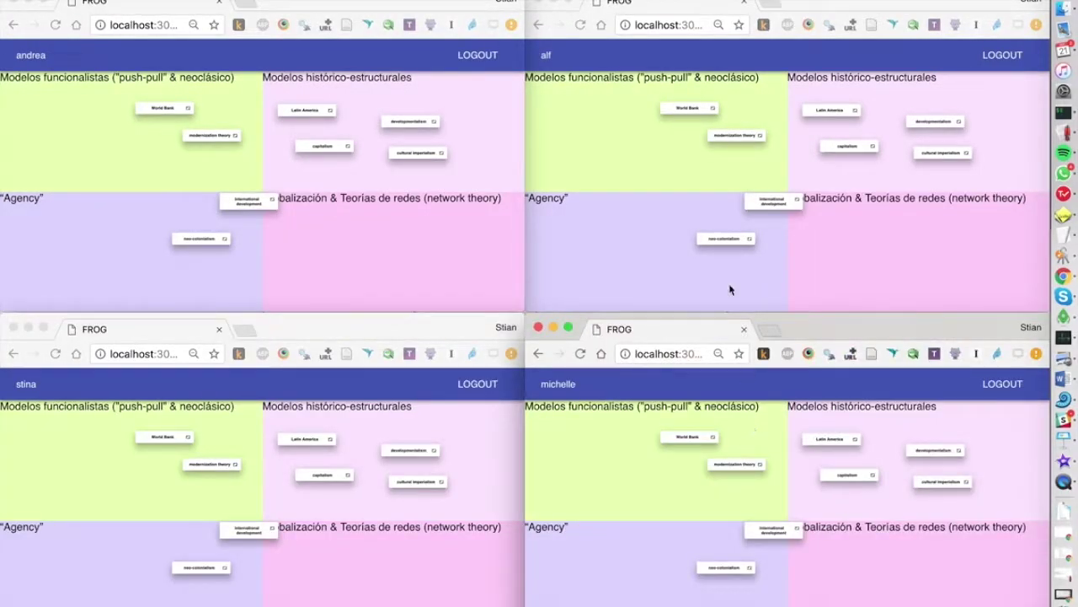
Step: On the shared class board, move international development into Modelos funcionalistas and neo-colonialism into Globalización & Teorías de redes
click(772, 201)
drag(772, 201, 611, 160)
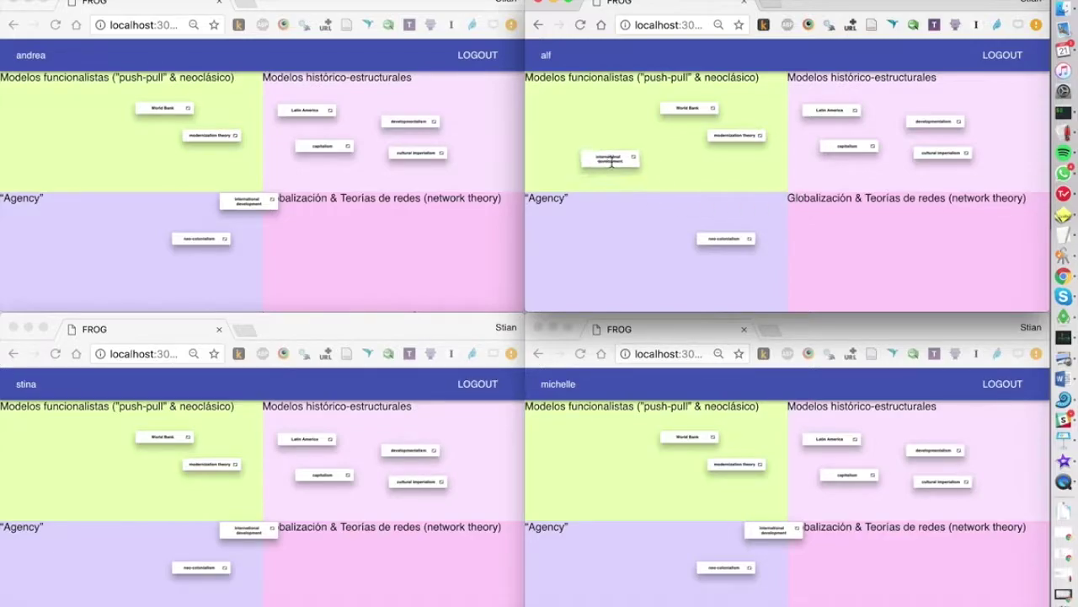
drag(722, 239, 882, 244)
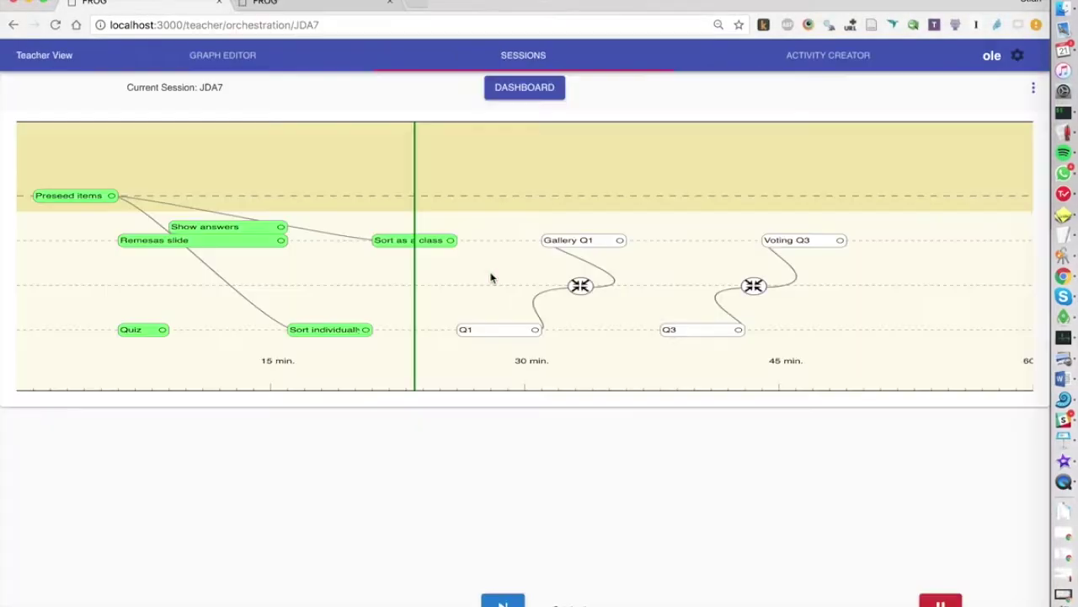
Step: Advance the session to Q1, and submit "I think this..." and "I think this other thing..." as two students' answers
click(503, 602)
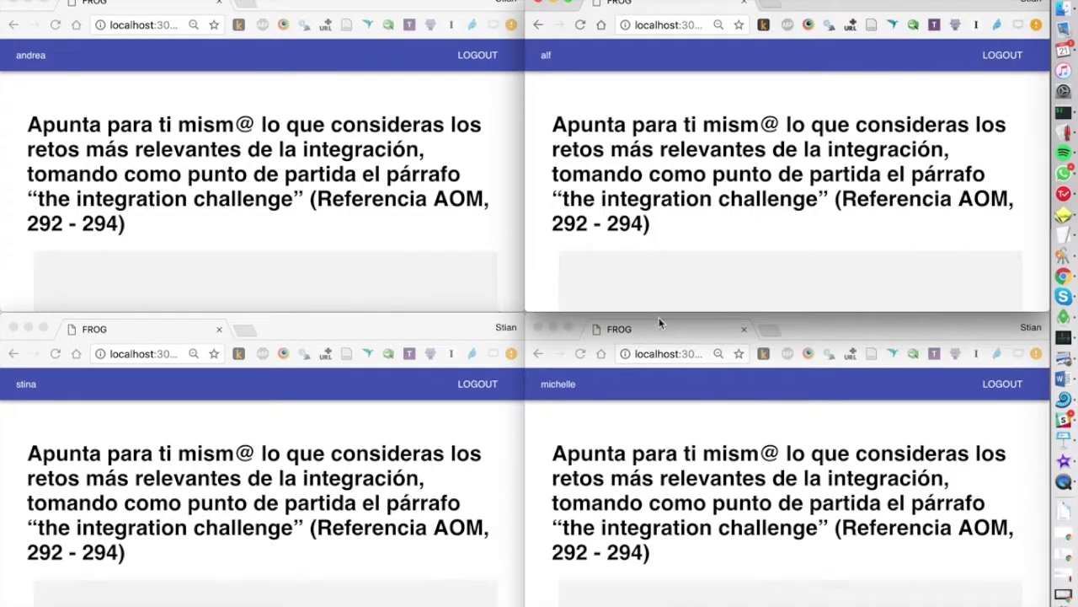
scroll(700, 261, down, 2)
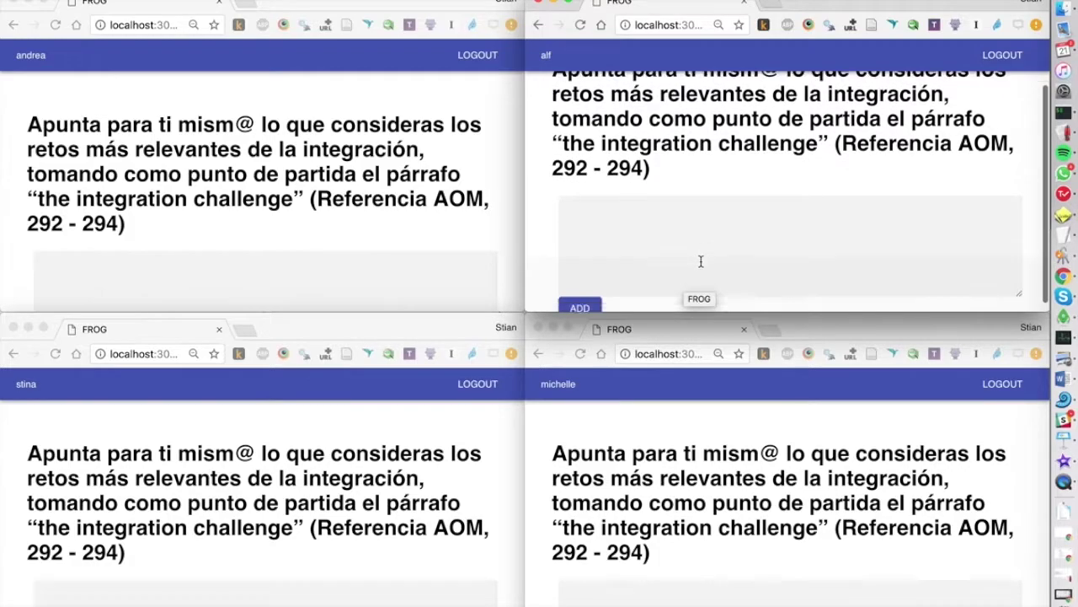
click(700, 261)
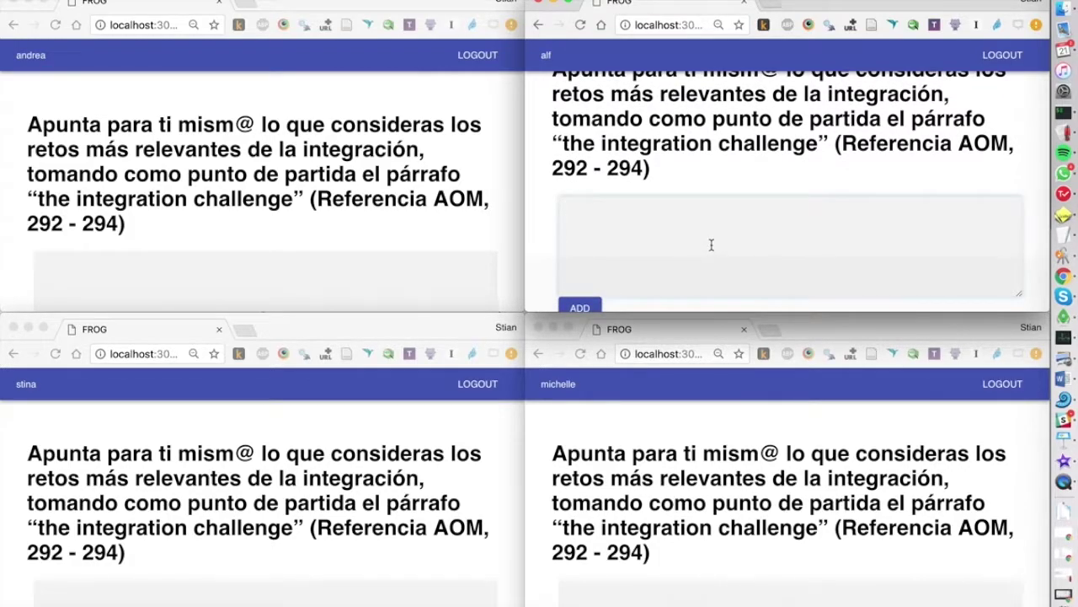
text(I think this...)
click(580, 308)
click(320, 268)
text(I think this other thing...)
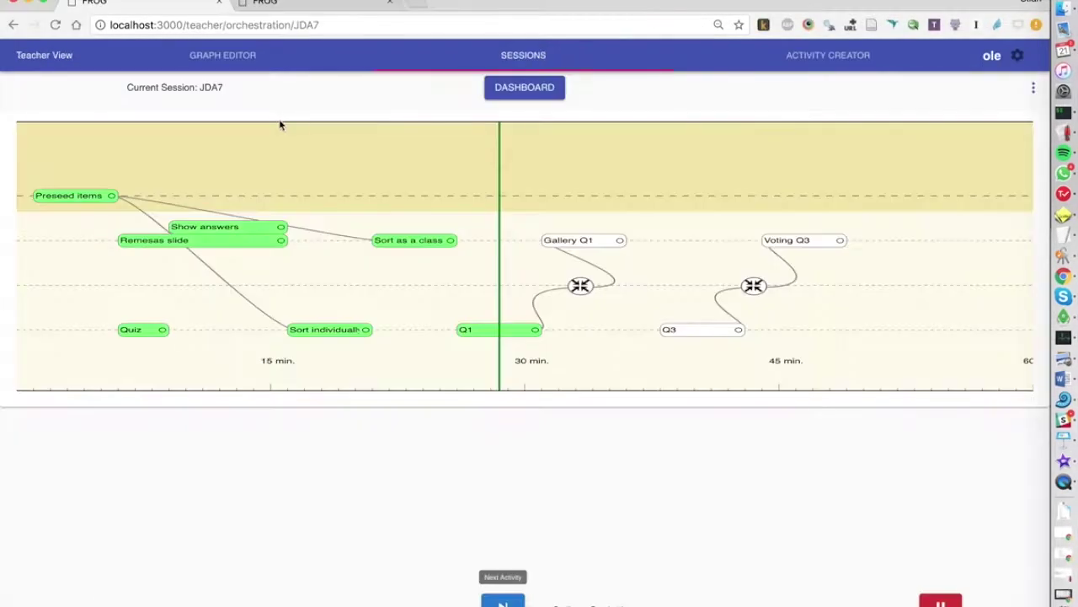
Step: Check the Q1 progress dashboard, and advance the session to Gallery Q1 to show the collected answers in the four student windows
click(503, 90)
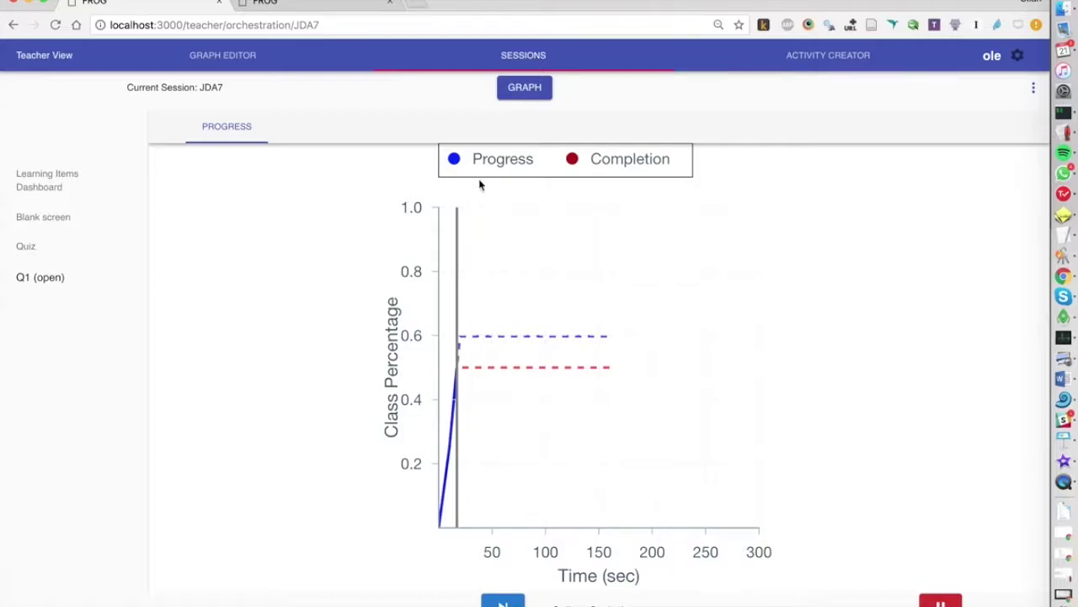
click(533, 99)
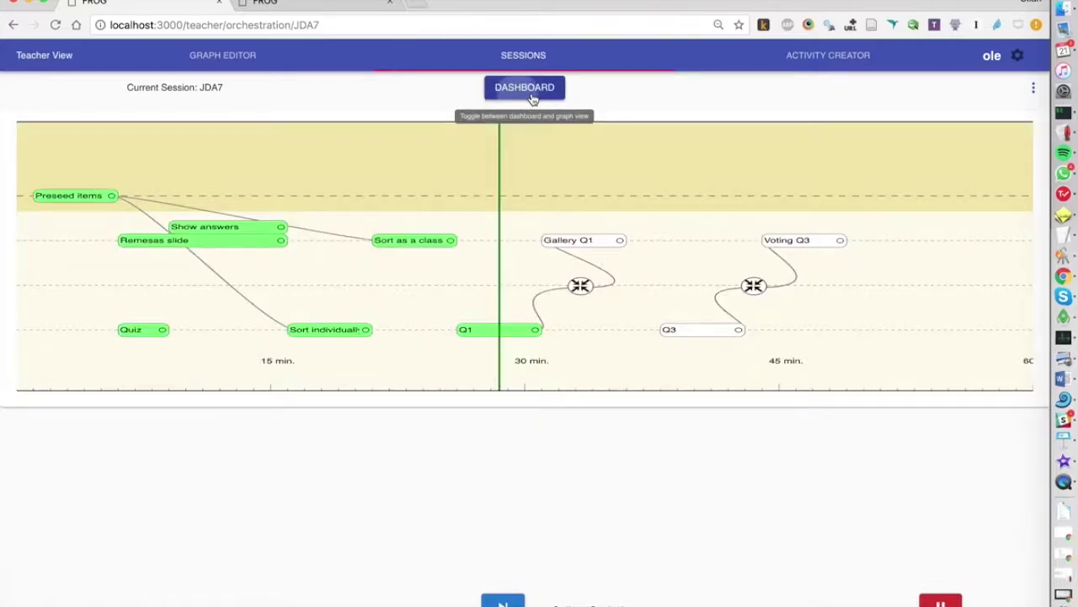
click(503, 601)
key(super+grave)
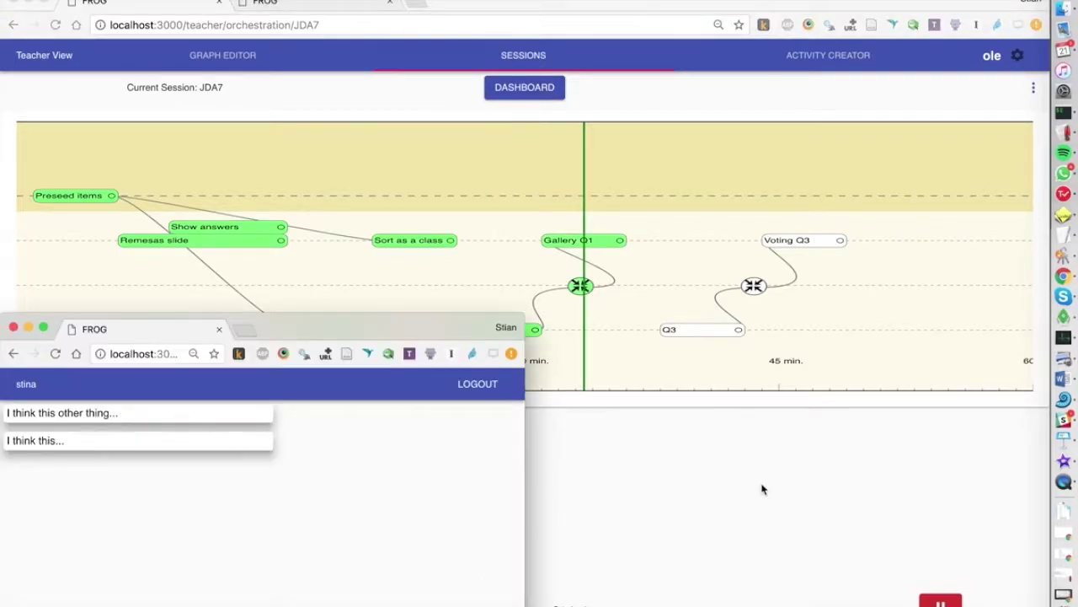
key(super+grave)
key(super+grave)
key(super+grave)
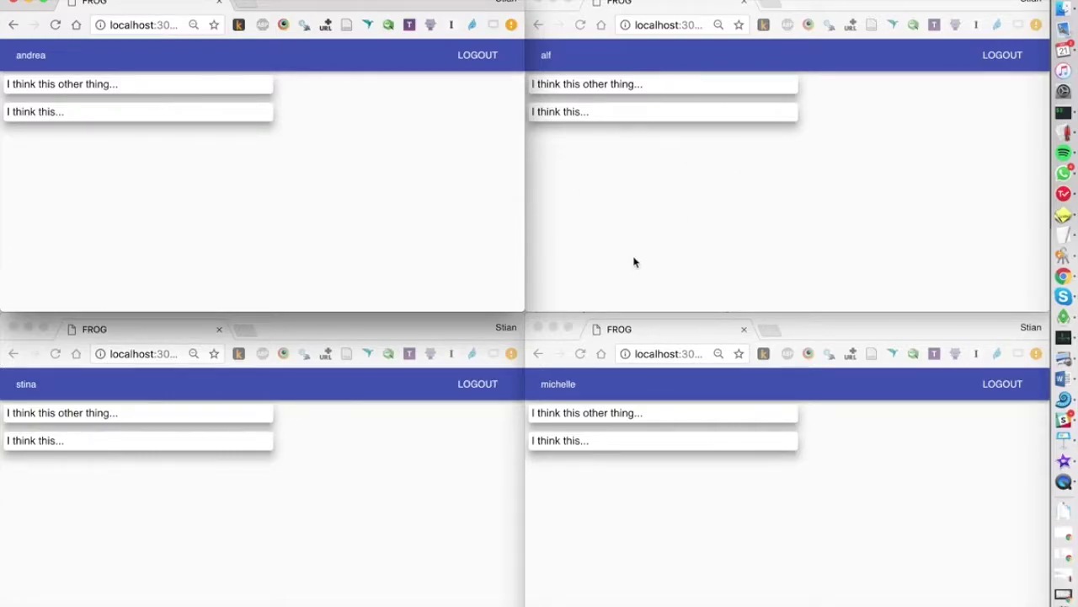
Step: Advance the teacher's session to Q3 and bring the four student windows back to the front
key(super+grave)
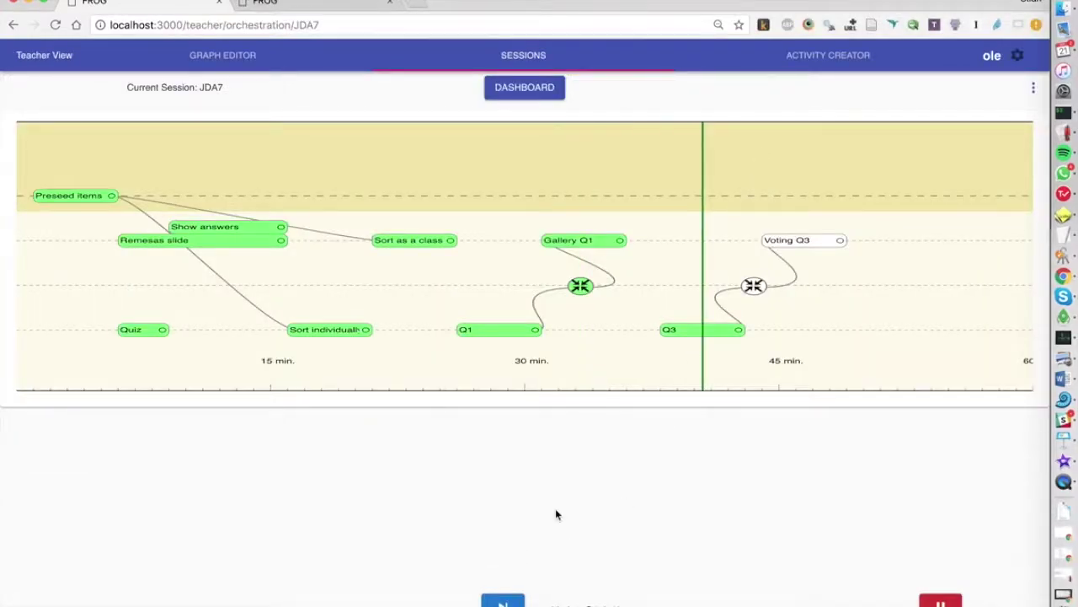
key(super+grave)
key(super+grave)
key(super+grave)
key(super+grave)
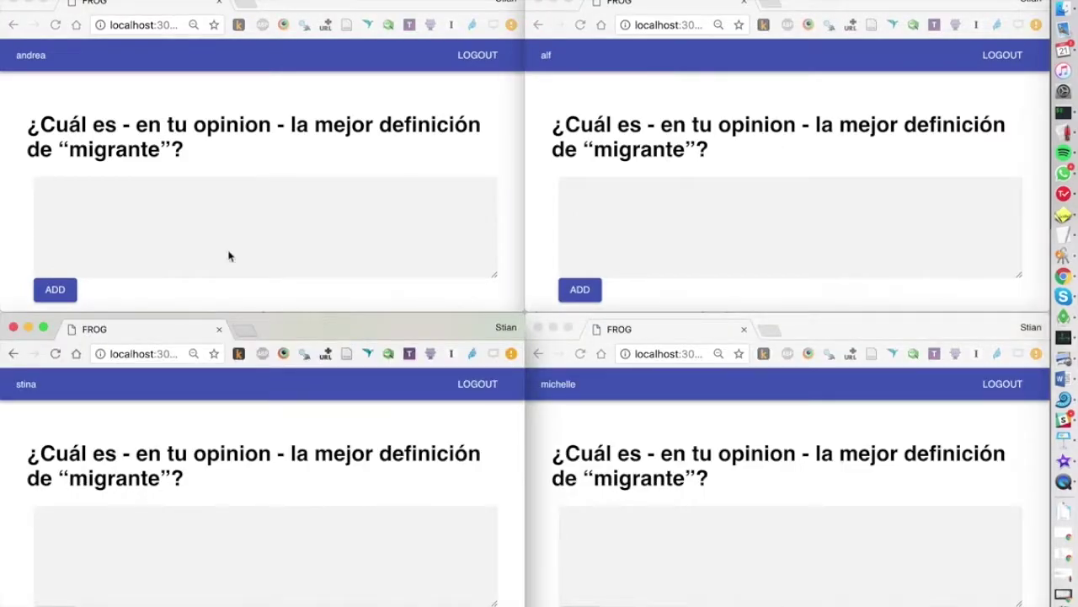
Step: Submit "Someone who moved to a new country" and "A poor person looking for a better life" as two students' definitions of migrante
click(208, 228)
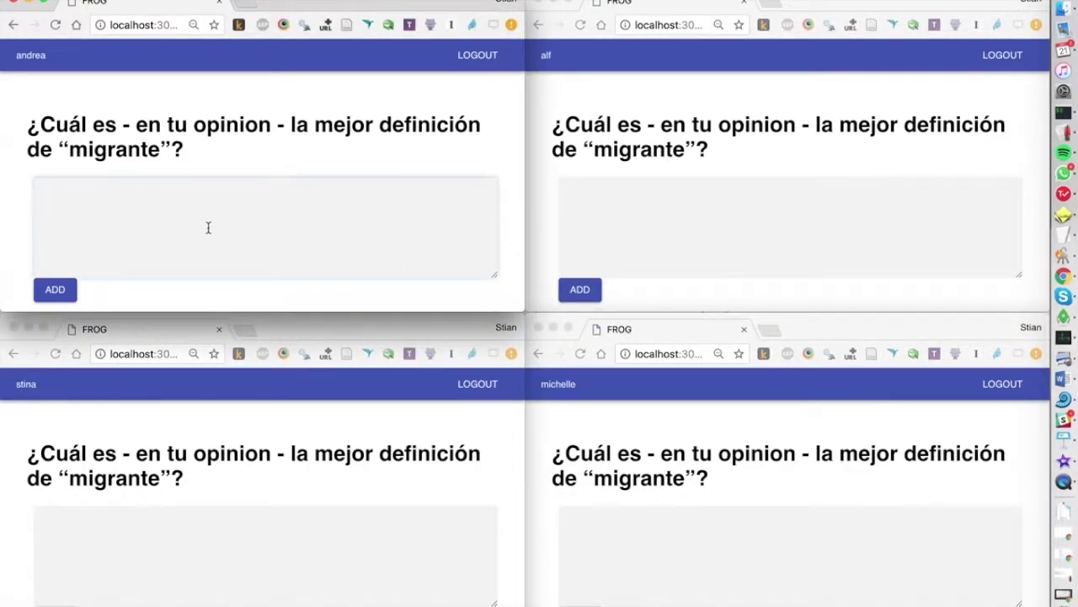
text(Someone who moved to a new country)
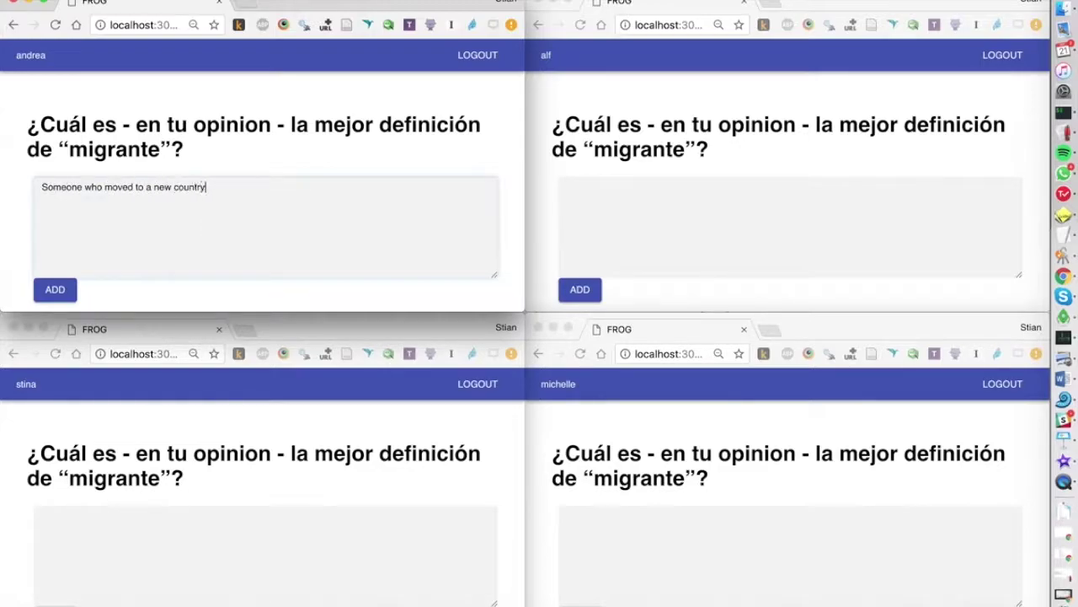
click(732, 226)
text(A poor person looking for a better life)
click(580, 289)
click(67, 297)
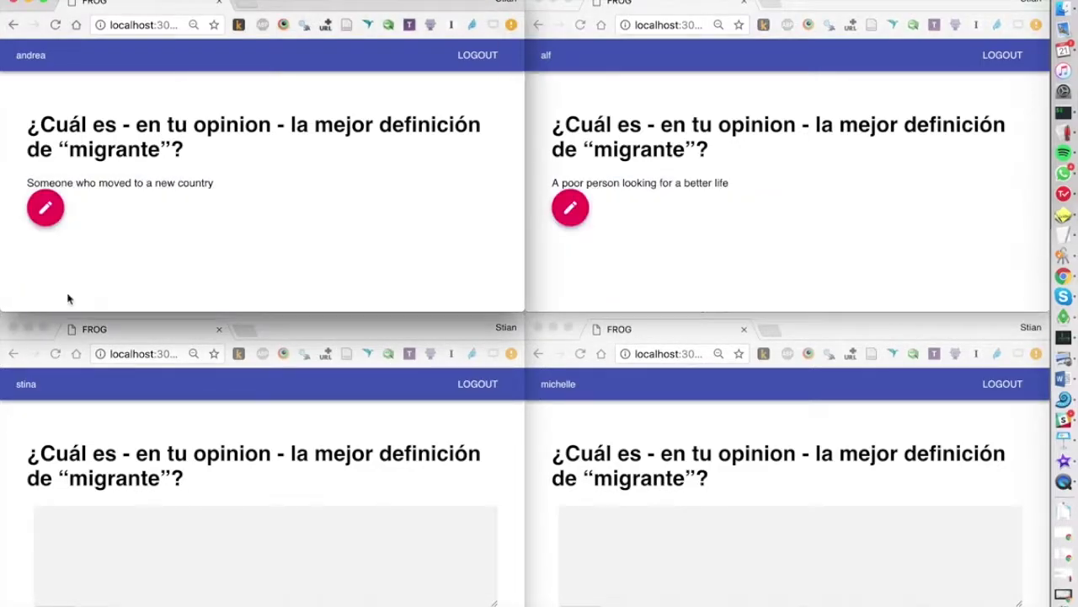
Step: Advance the teacher's session to the Voting Q3 activity and return to the four student windows
key(super+grave)
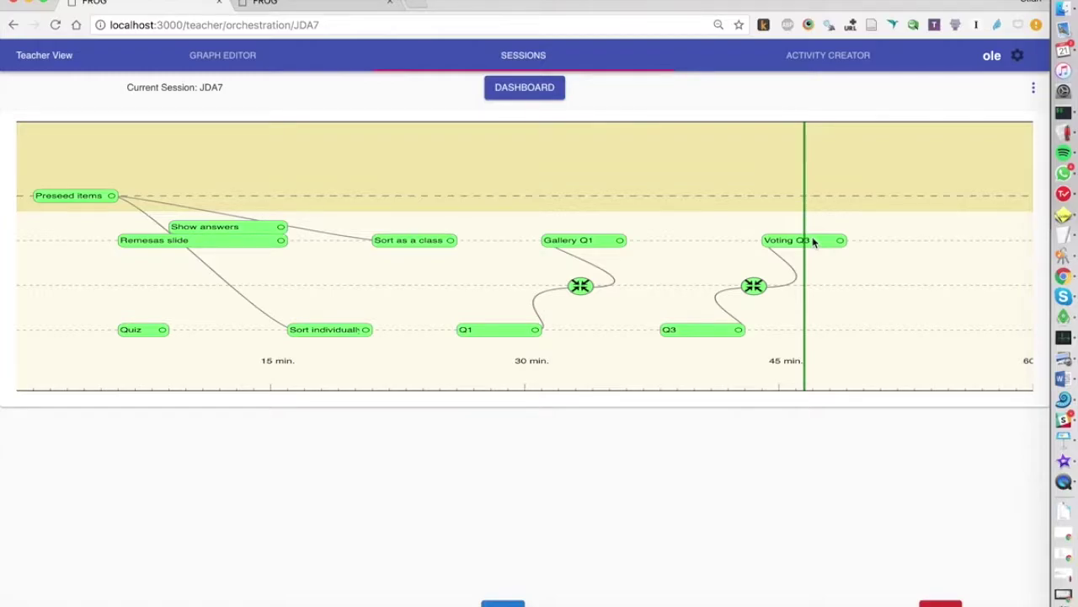
key(super+grave)
key(super+grave)
key(super+grave)
key(super+grave)
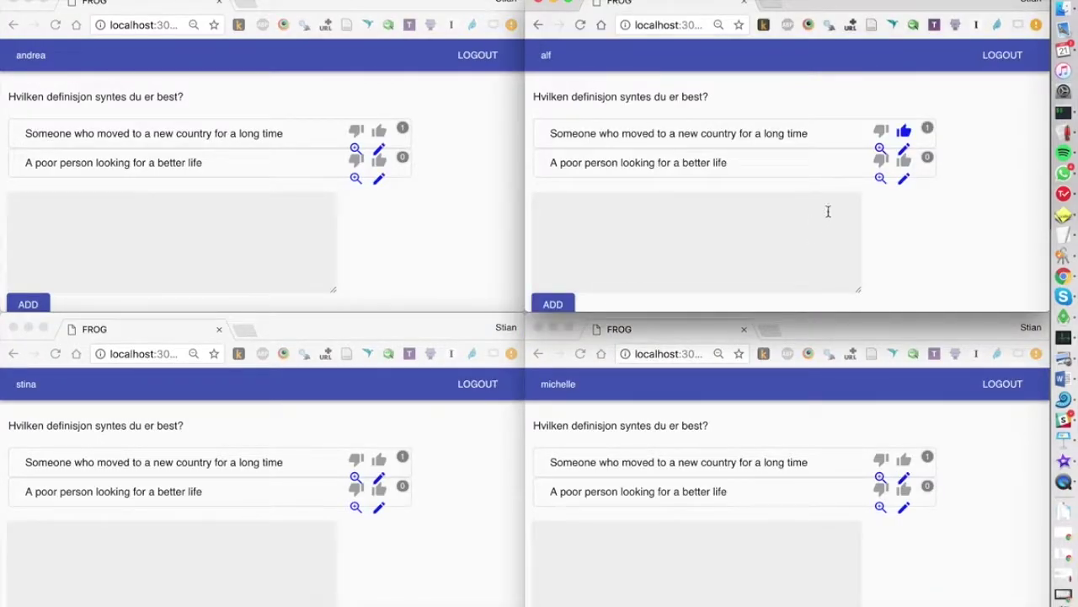
Step: Extend the new-country definition in one student's voting list with "and are planning on staying there"
click(904, 150)
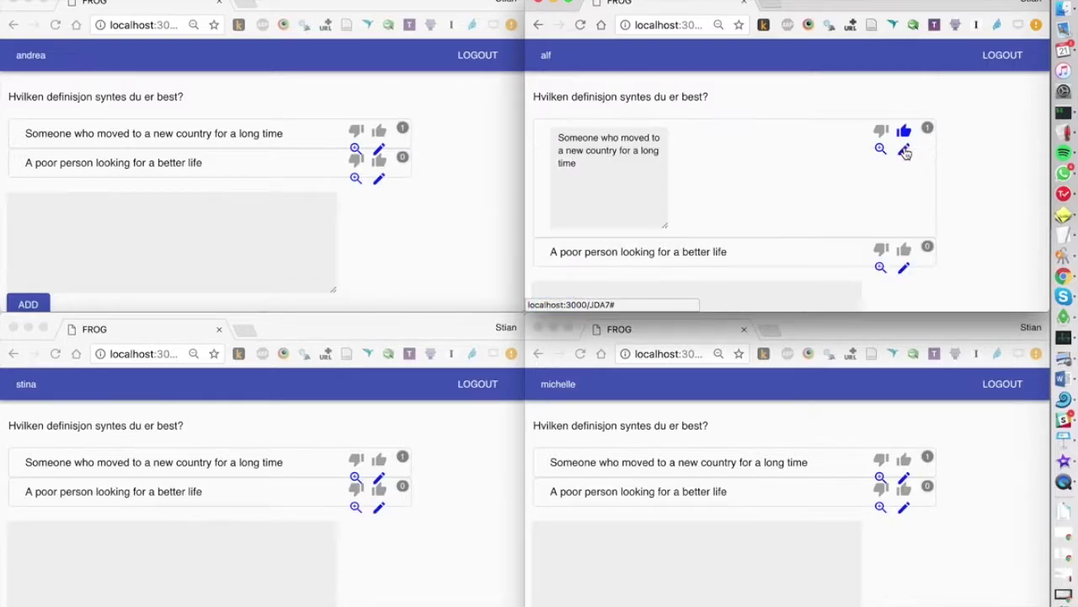
click(624, 172)
text(and)
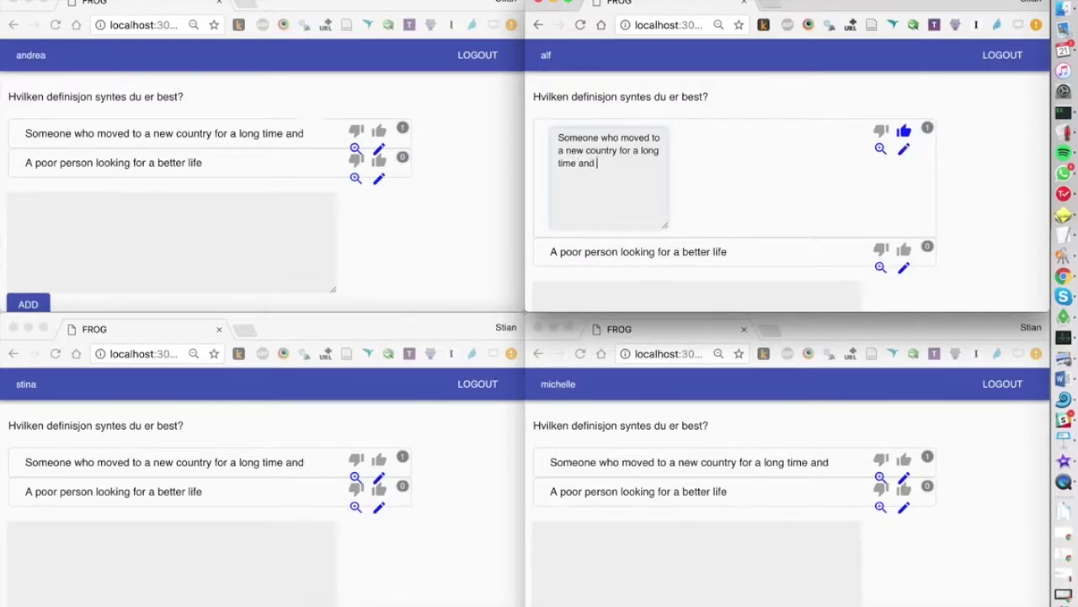
text( are planning on s)
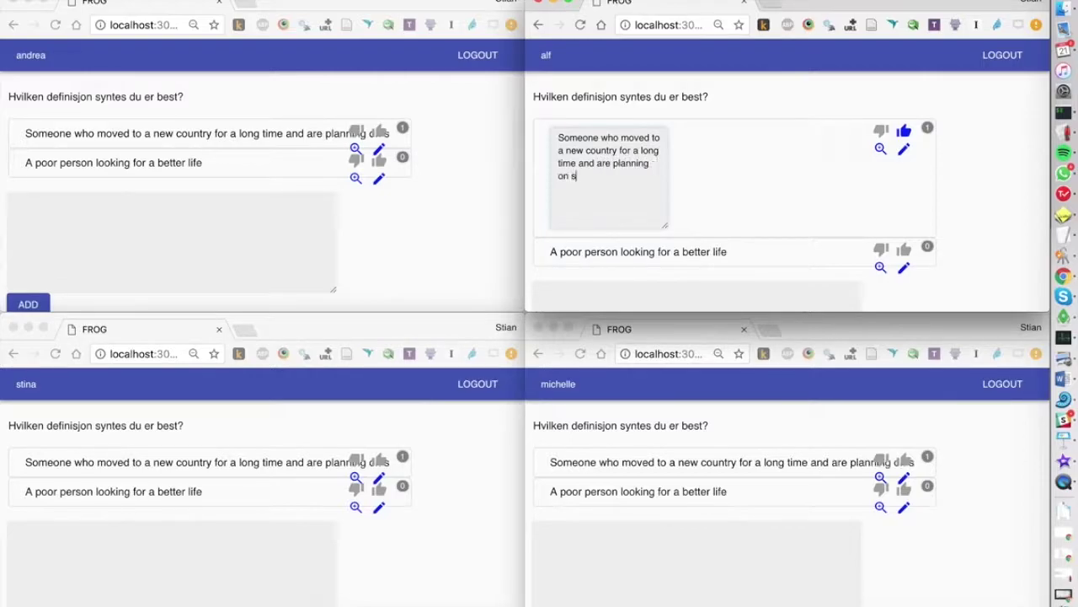
text(taying there)
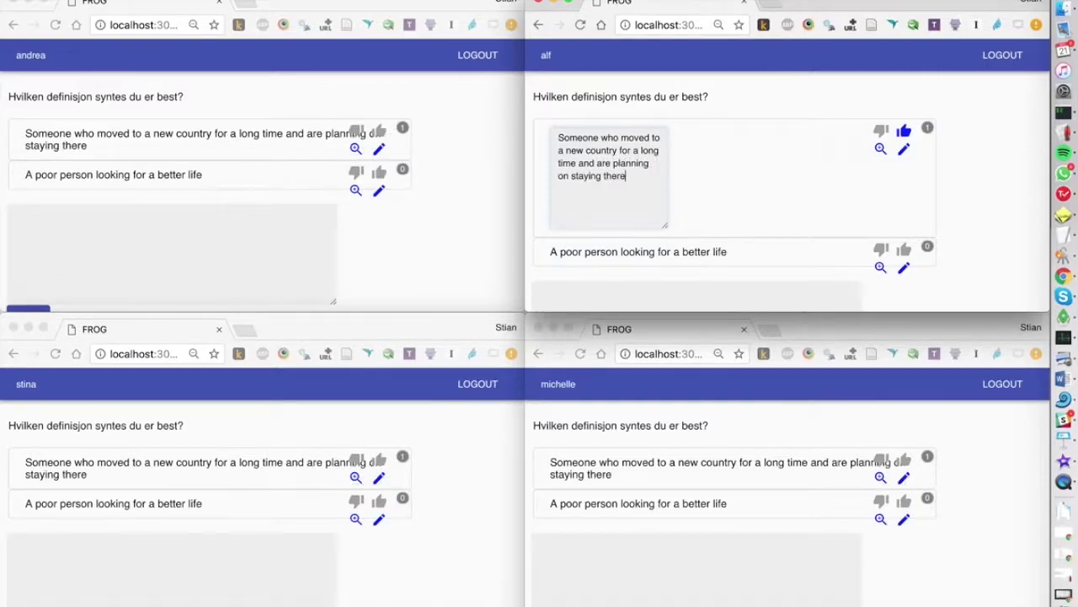
click(903, 149)
Step: Upvote "A poor person looking for a better life" and add "Inmigrante" as a new definition from the same student's window
click(903, 171)
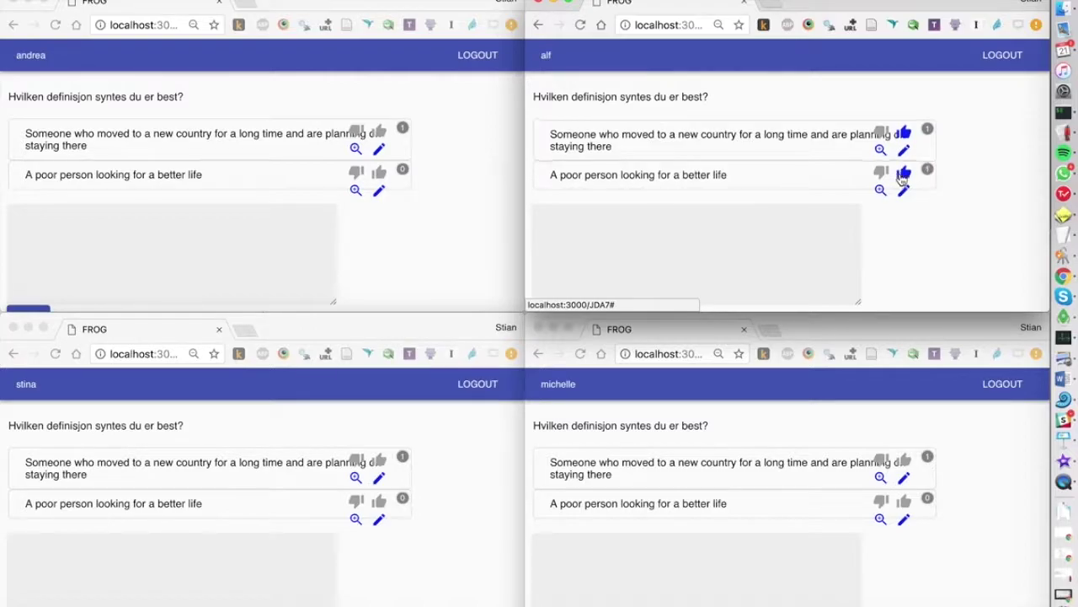
click(735, 241)
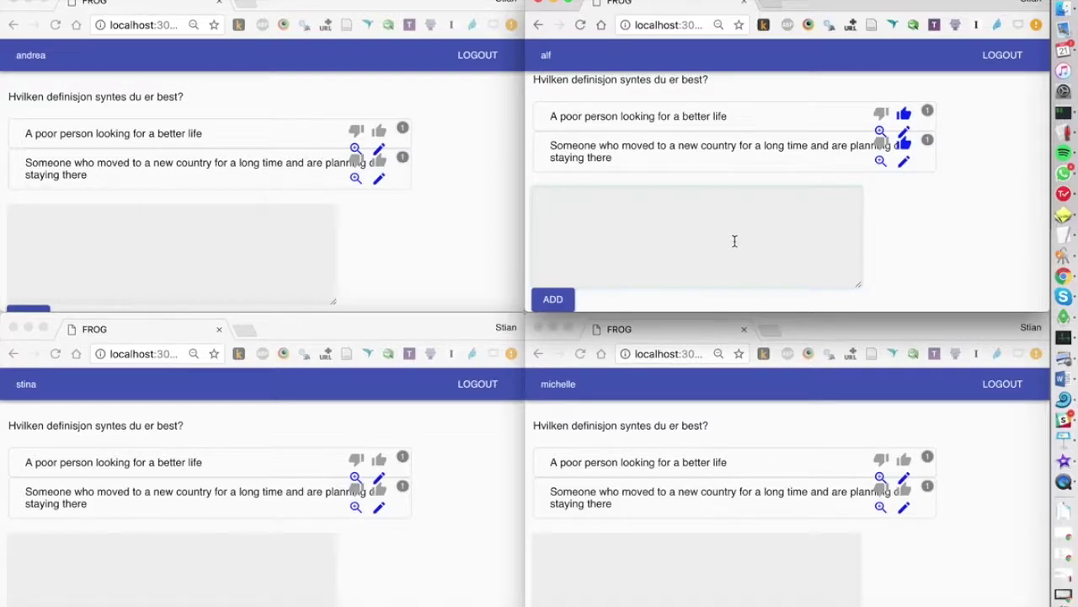
text(Inmigrante)
click(552, 299)
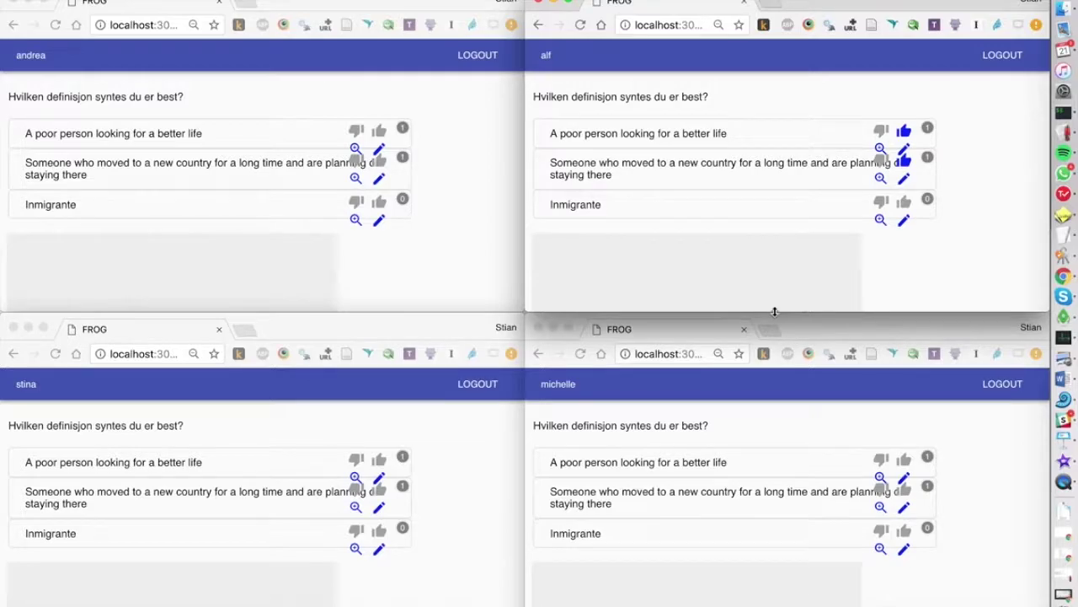